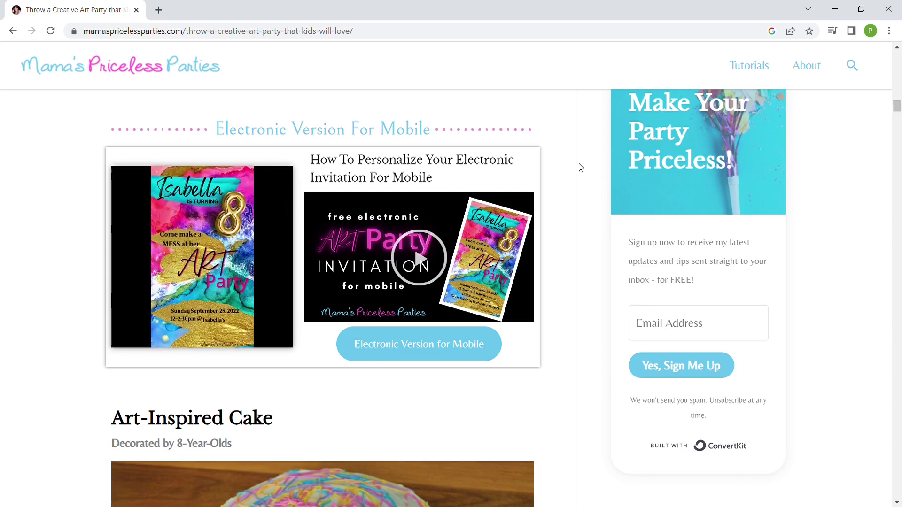
# Open the Electronic Version for Mobile art party invitation template as an editable Canva copy
pyautogui.click(432, 348)
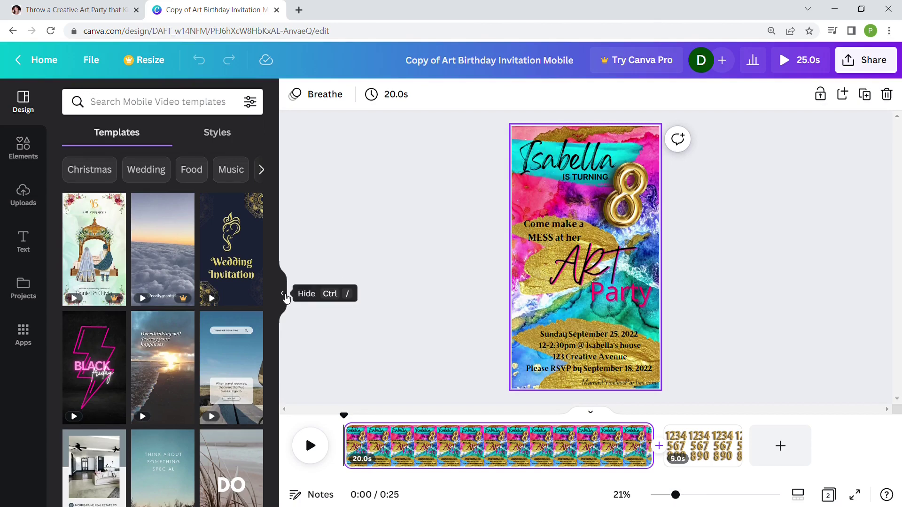
# Replace 'Copy of' in the design title with the child's name plus 's before 'Art Birthday Invitation Mobile'
pyautogui.click(283, 294)
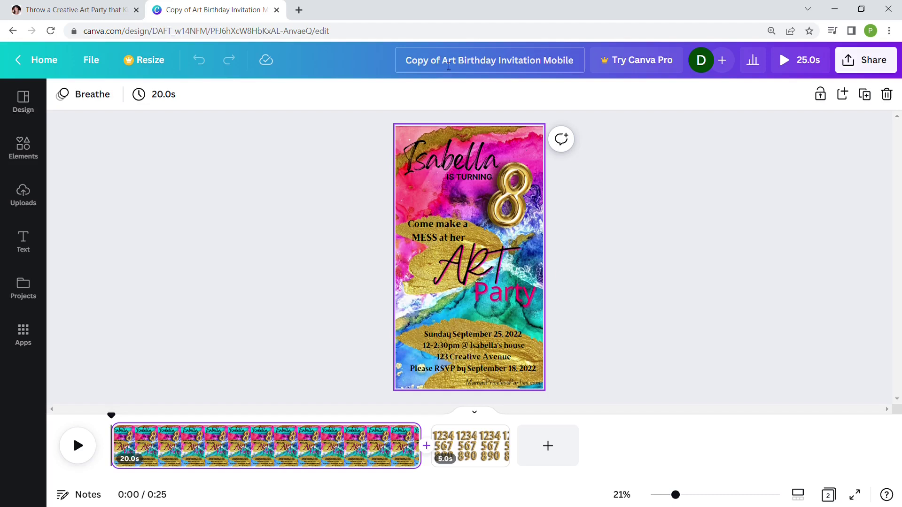
pyautogui.click(445, 64)
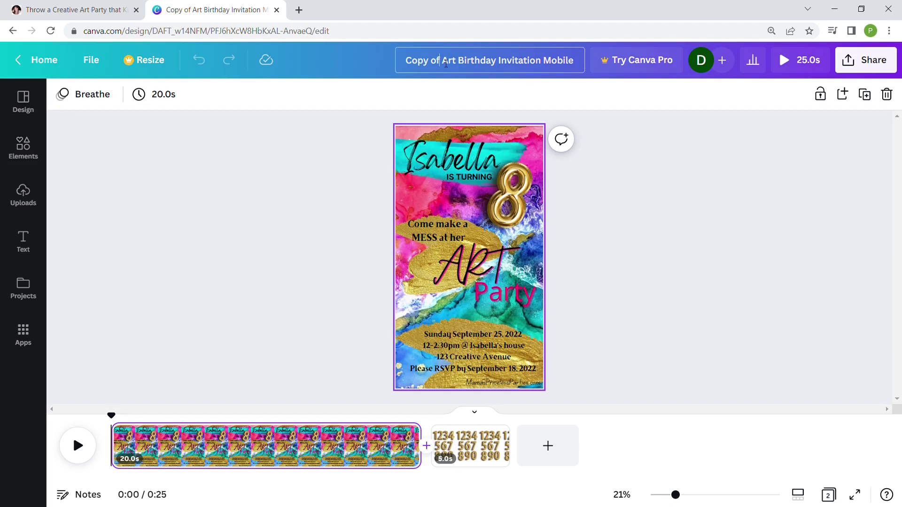
pyautogui.press('BackSpace')
pyautogui.press('BackSpace')
pyautogui.press('BackSpace')
pyautogui.press('BackSpace')
pyautogui.press('BackSpace')
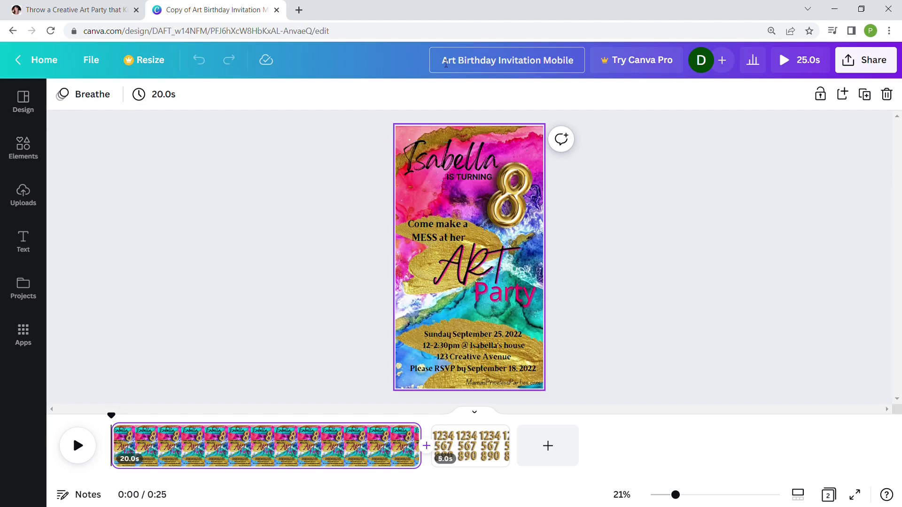
pyautogui.write('Samant')
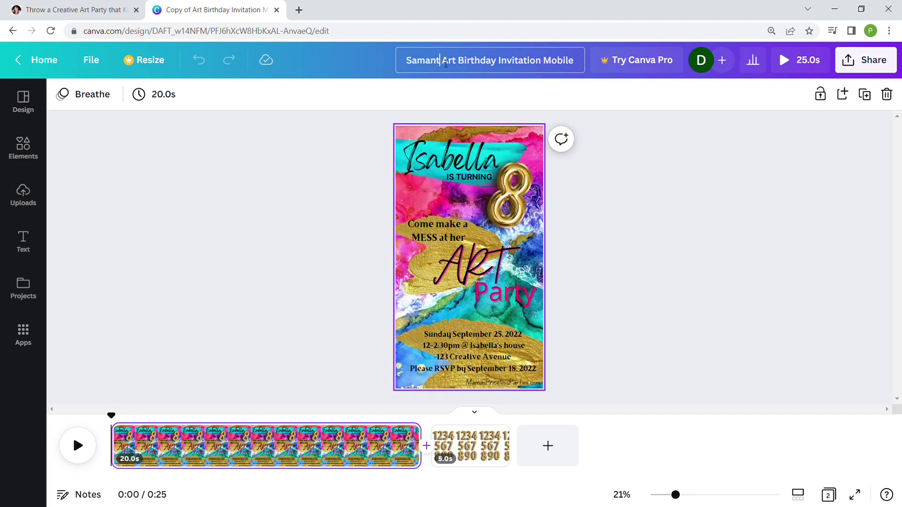
pyautogui.write("h's")
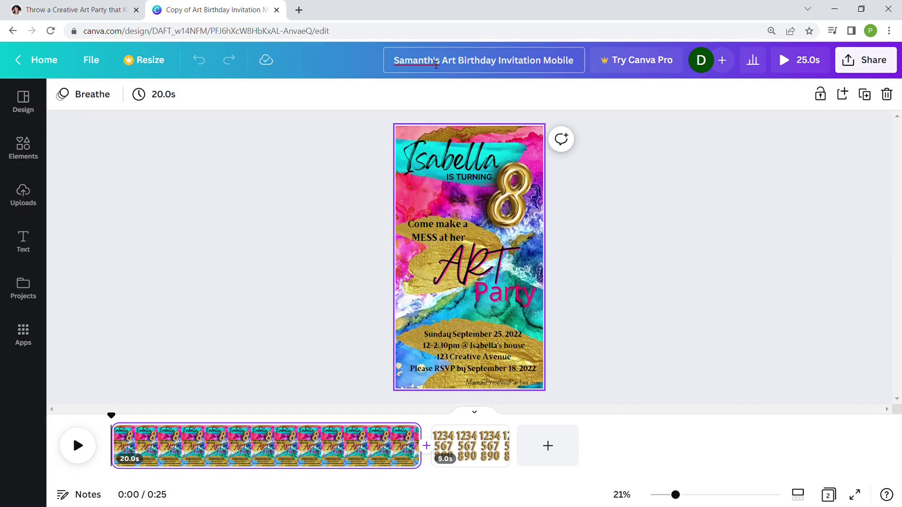
pyautogui.write('a')
pyautogui.press('Return')
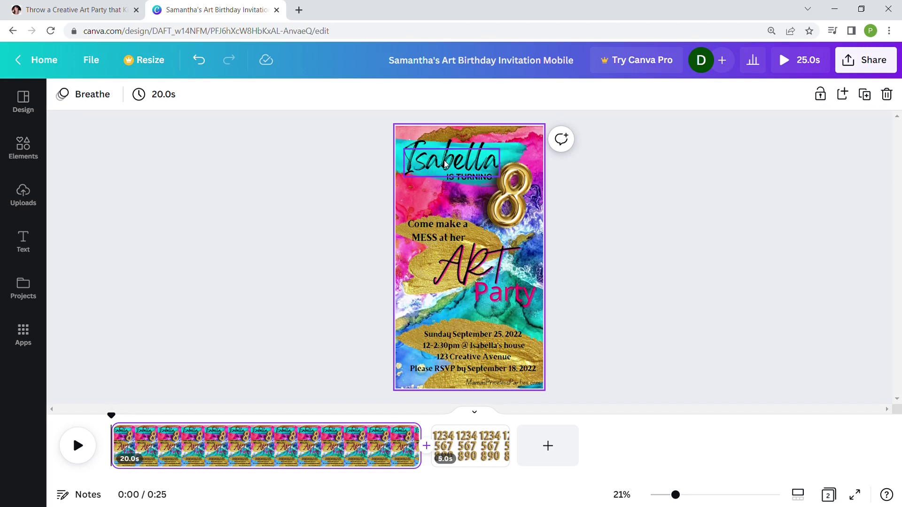
# Replace the name at the top of the invitation with a shorter name
pyautogui.click(447, 163)
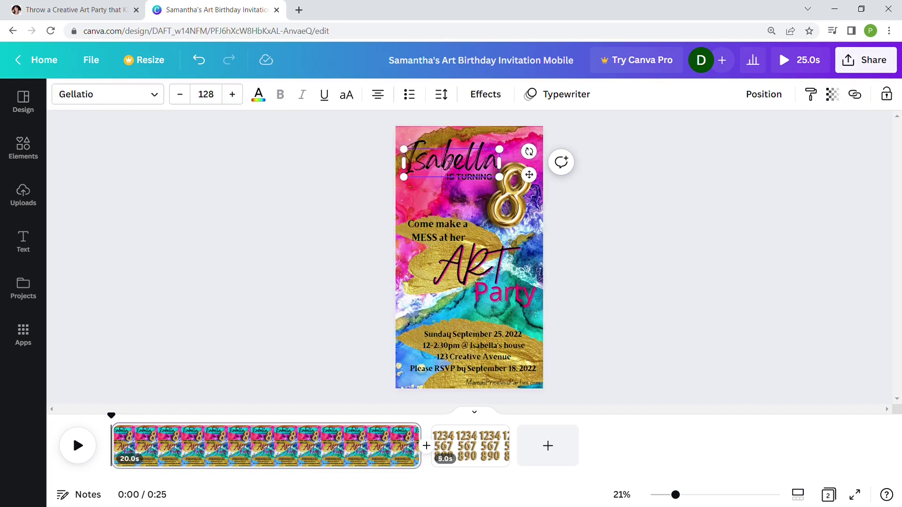
pyautogui.doubleClick(448, 164)
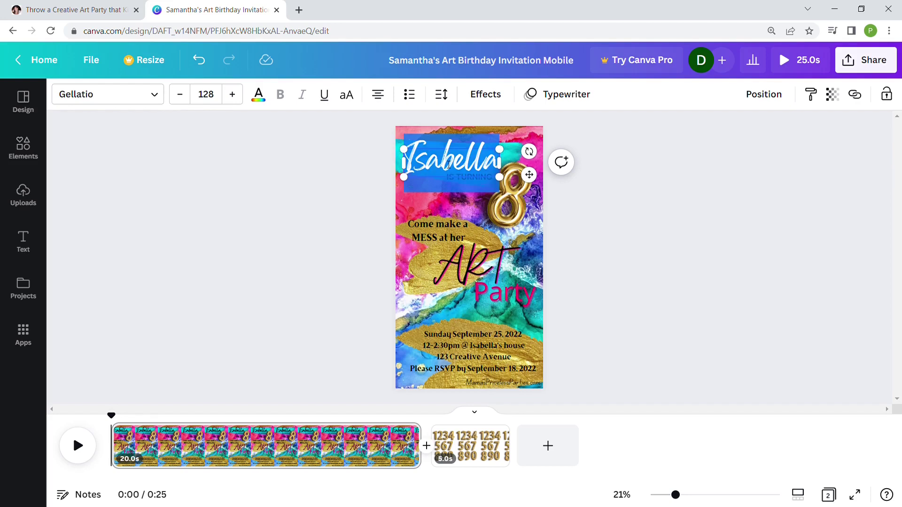
pyautogui.write('Mia')
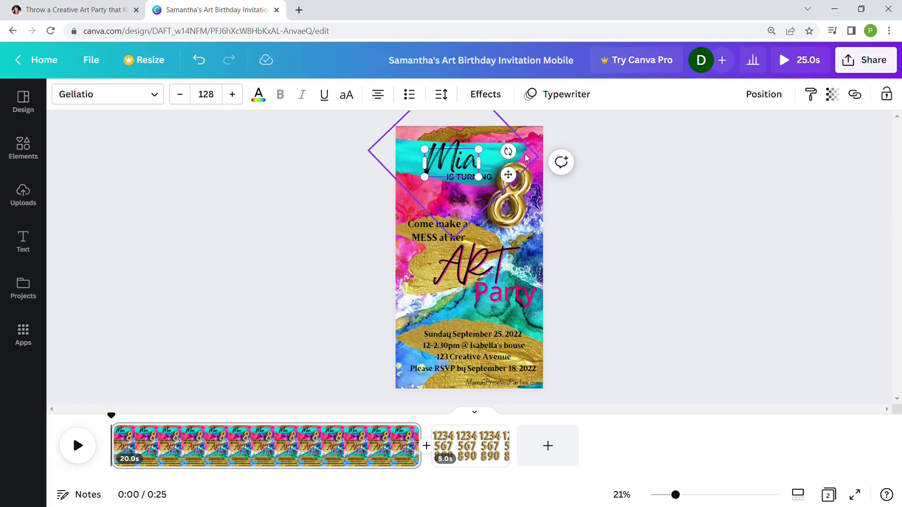
pyautogui.click(539, 145)
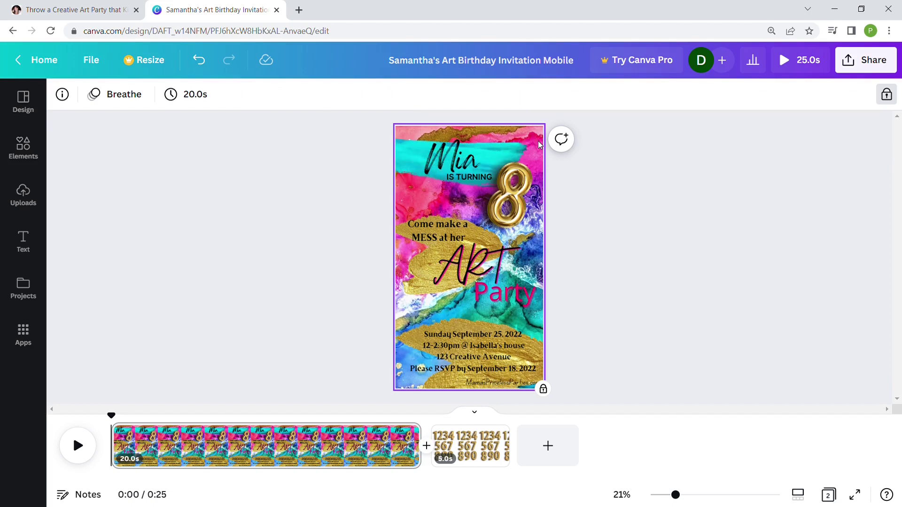
# Nudge the name left and enlarge it to size 153, undoing a further enlargement to 223
pyautogui.click(459, 164)
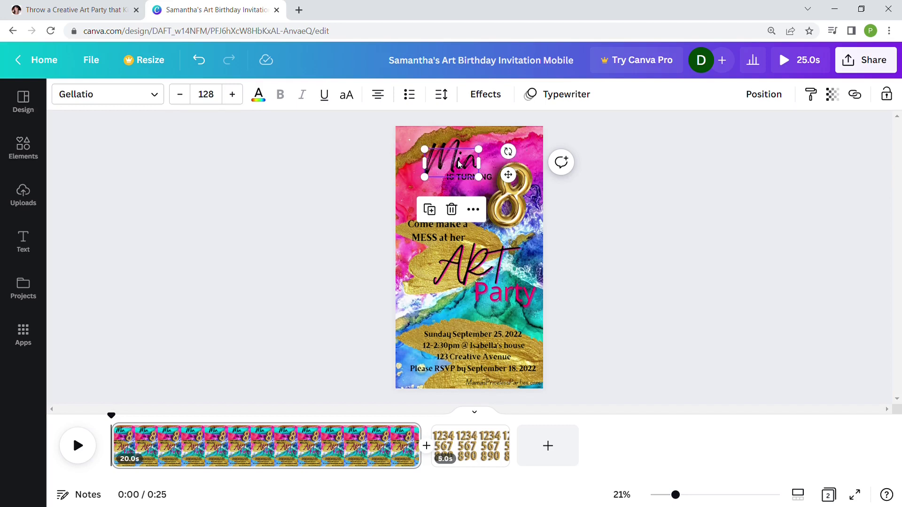
pyautogui.moveTo(459, 164); pyautogui.dragTo(446, 164)
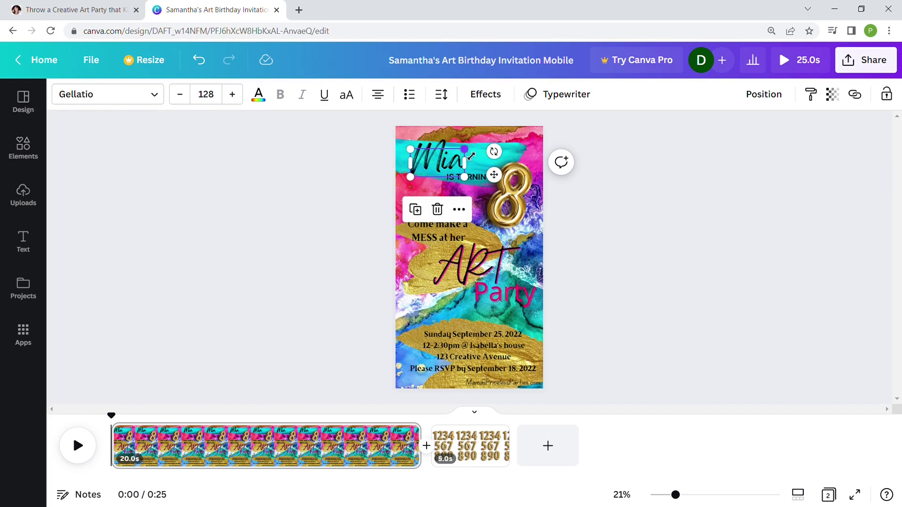
pyautogui.moveTo(471, 156); pyautogui.dragTo(480, 149)
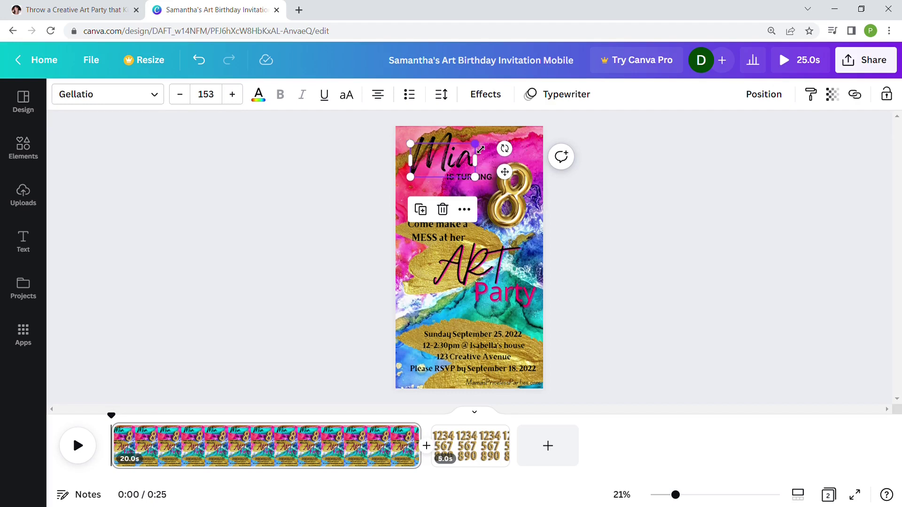
pyautogui.moveTo(480, 149); pyautogui.dragTo(516, 139)
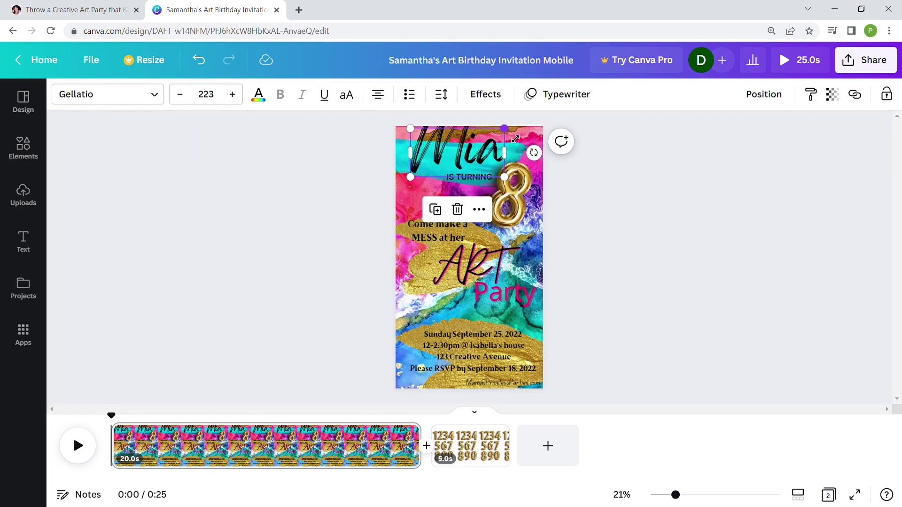
pyautogui.click(205, 63)
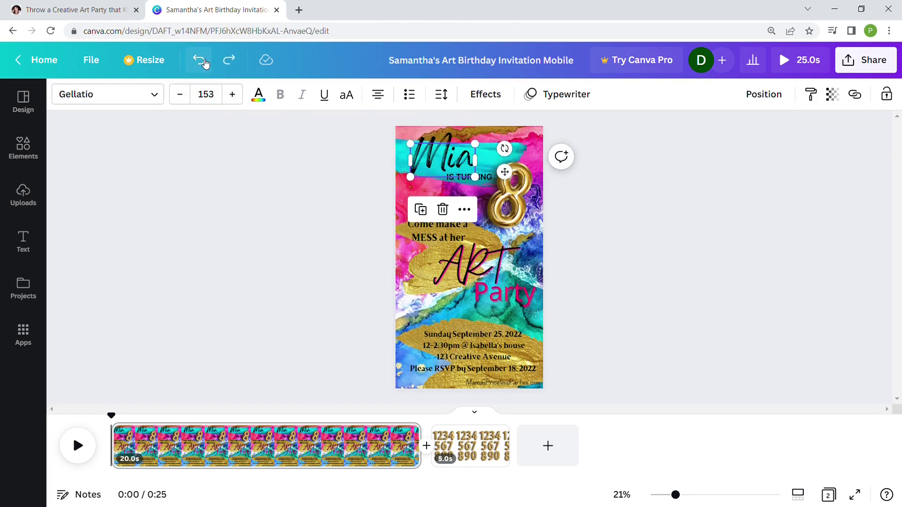
pyautogui.click(613, 200)
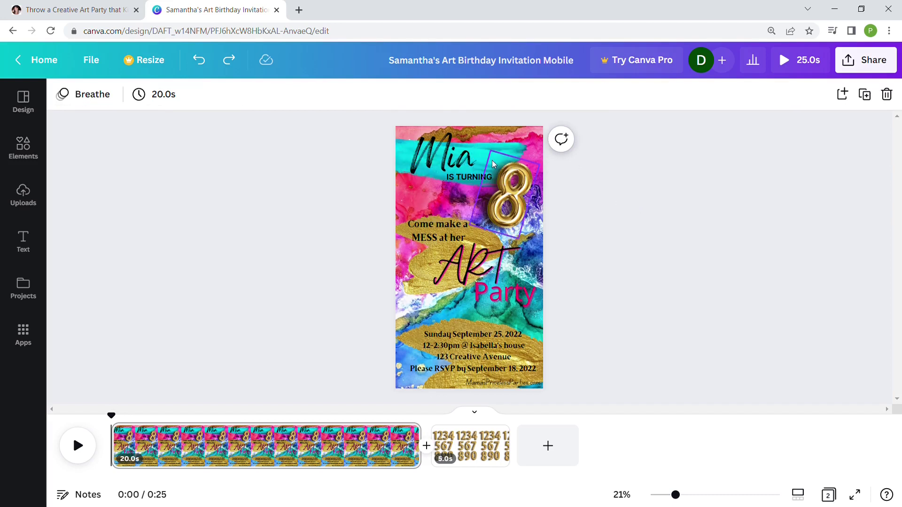
# Retype the headline as the child's full name, widening the box to one line and shrinking it to fit
pyautogui.click(434, 161)
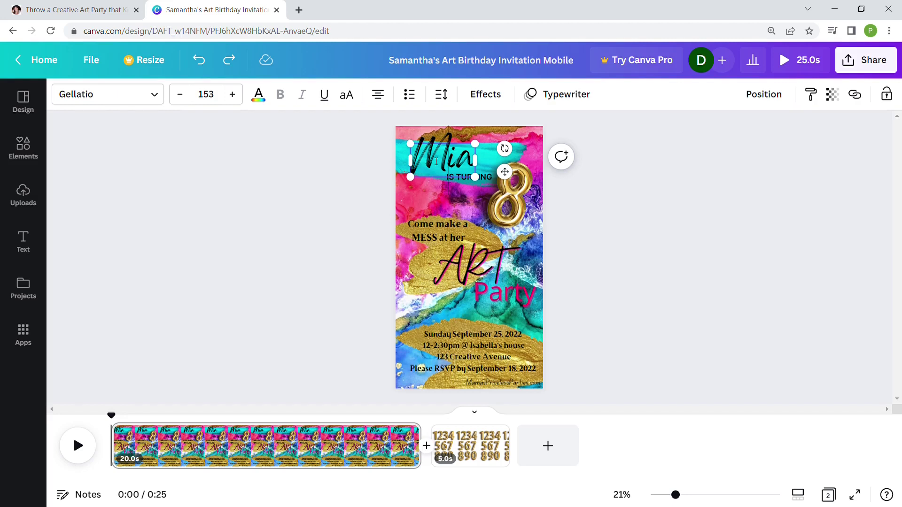
pyautogui.doubleClick(436, 162)
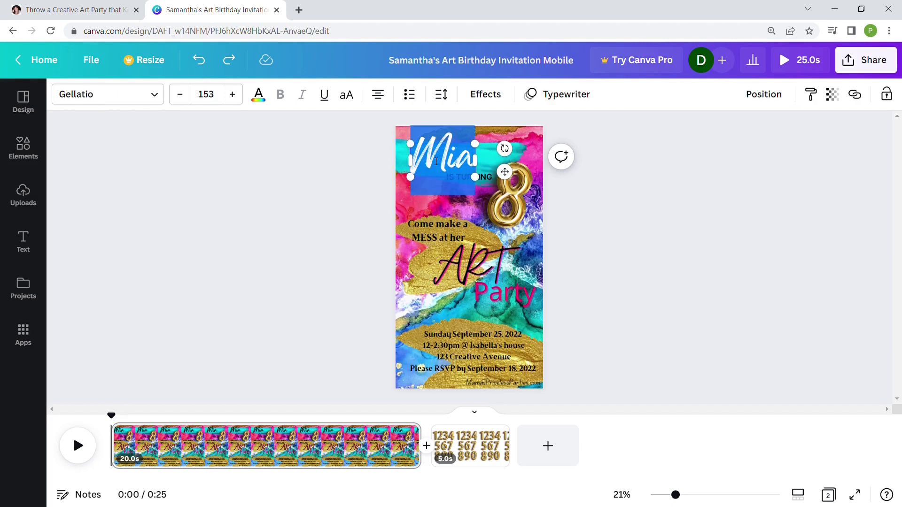
pyautogui.write('Saman')
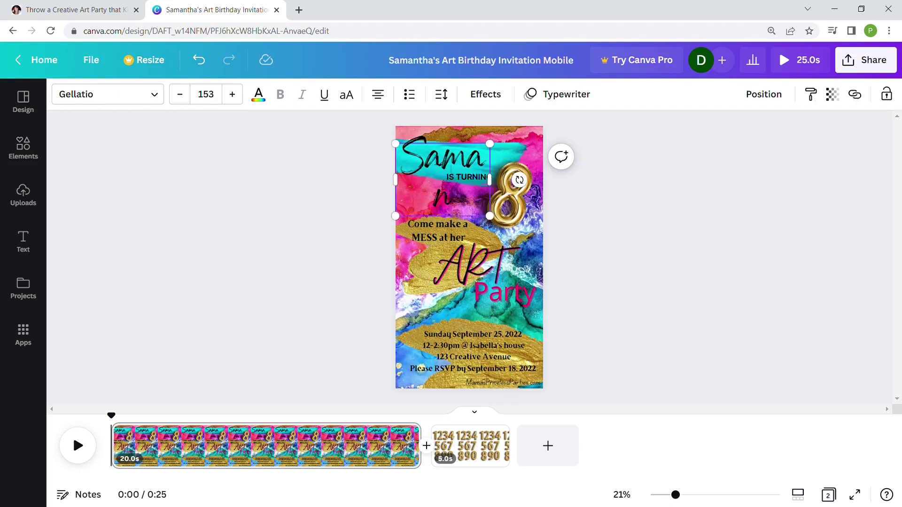
pyautogui.write('tha')
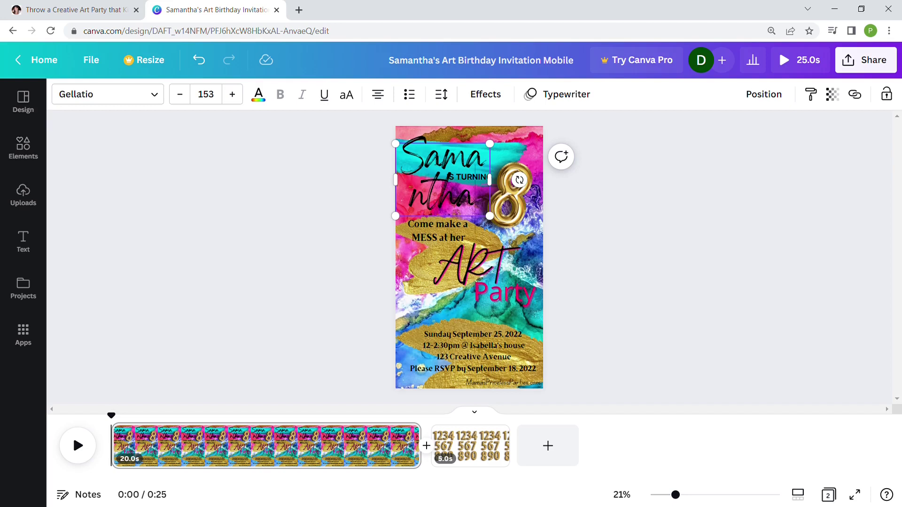
pyautogui.click(542, 141)
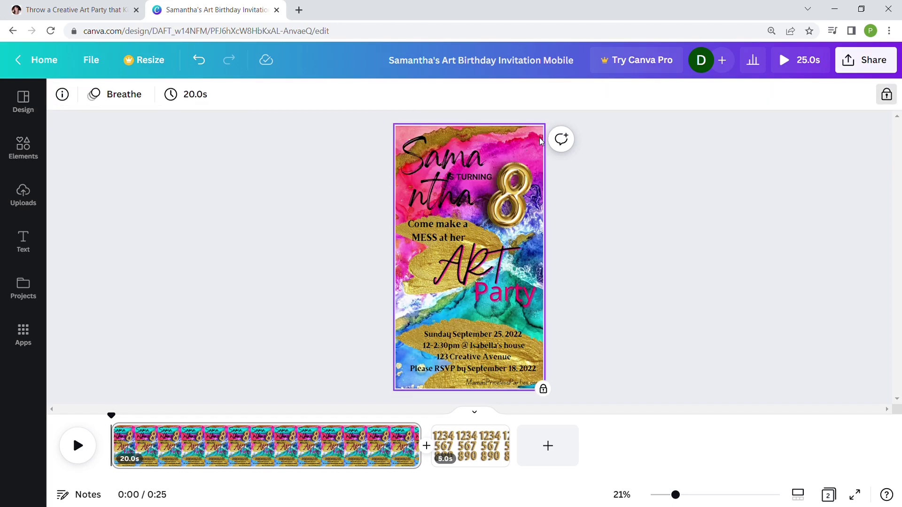
pyautogui.click(442, 160)
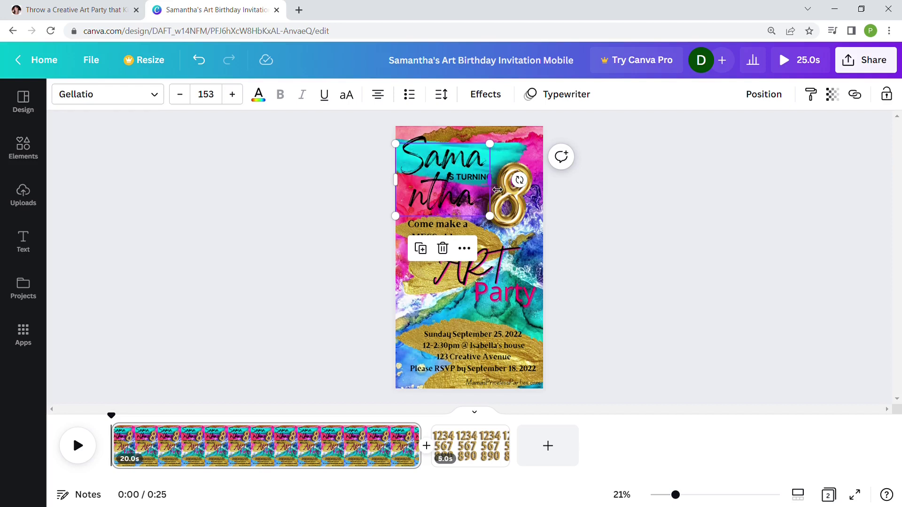
pyautogui.moveTo(497, 190); pyautogui.dragTo(555, 189)
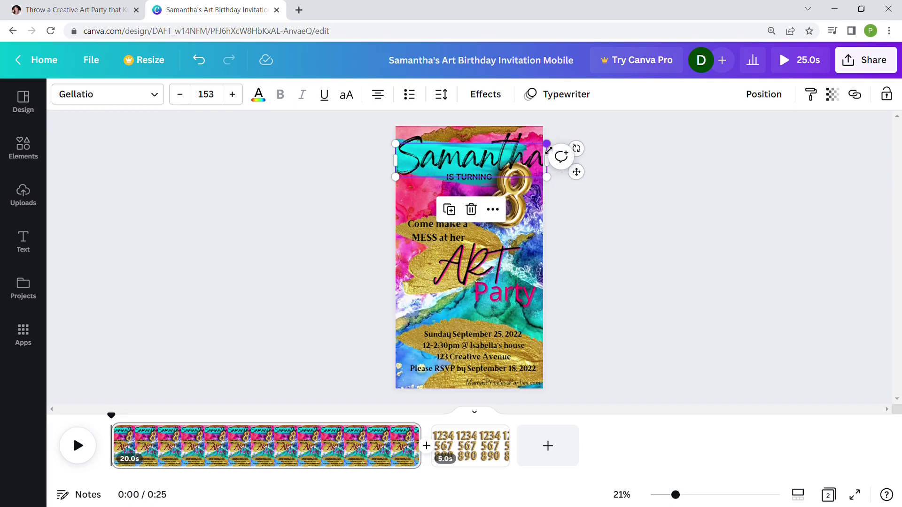
pyautogui.moveTo(548, 144); pyautogui.dragTo(503, 166)
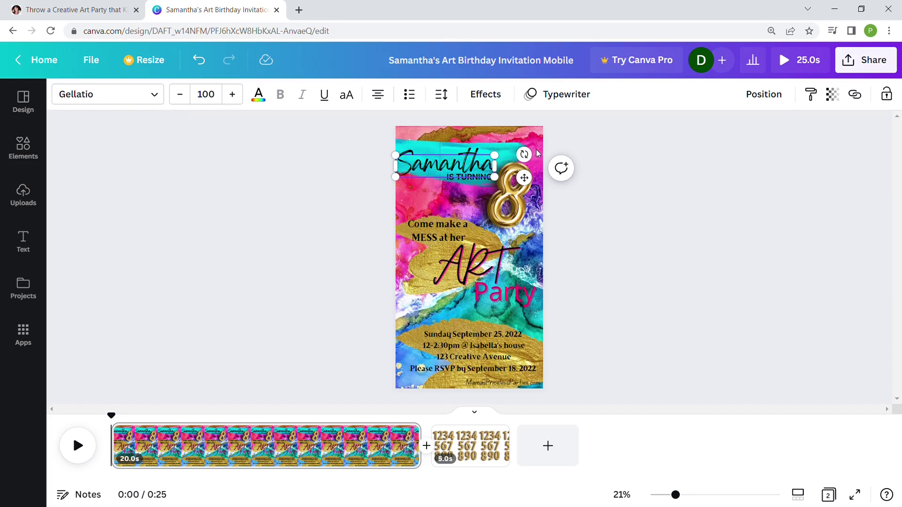
pyautogui.click(523, 152)
# Fine-tune the name title size, settling it at size 100 in Gellatio
pyautogui.click(447, 166)
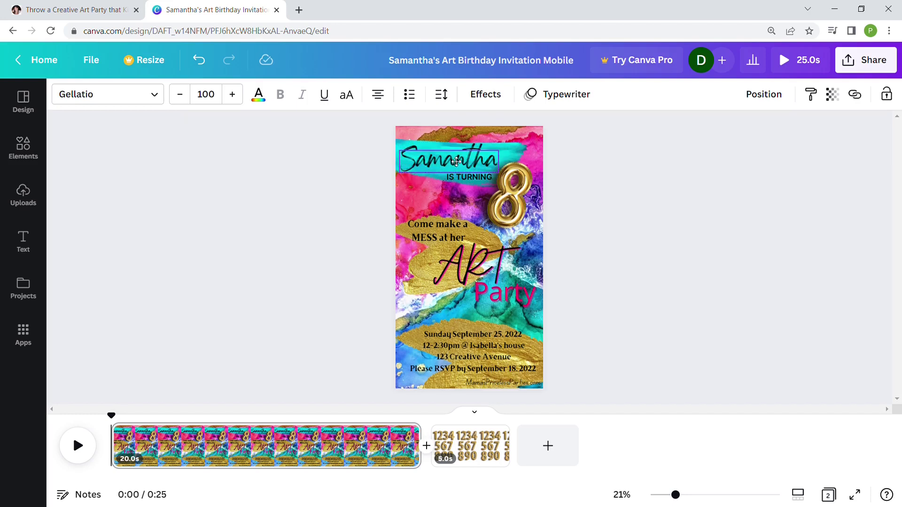
pyautogui.click(456, 161)
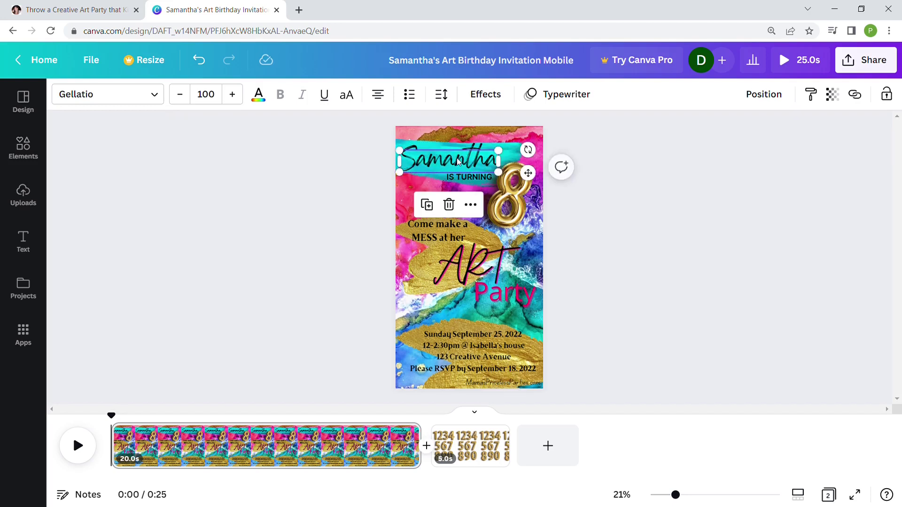
pyautogui.click(541, 147)
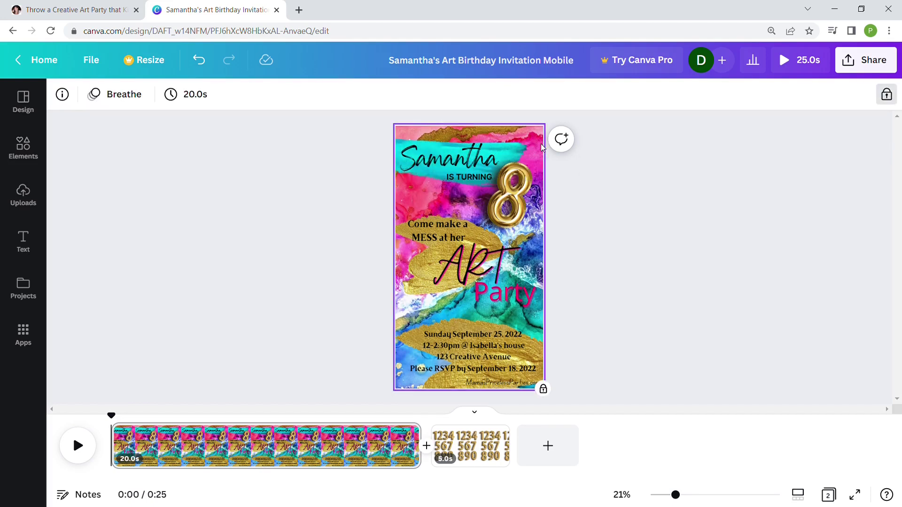
pyautogui.click(454, 155)
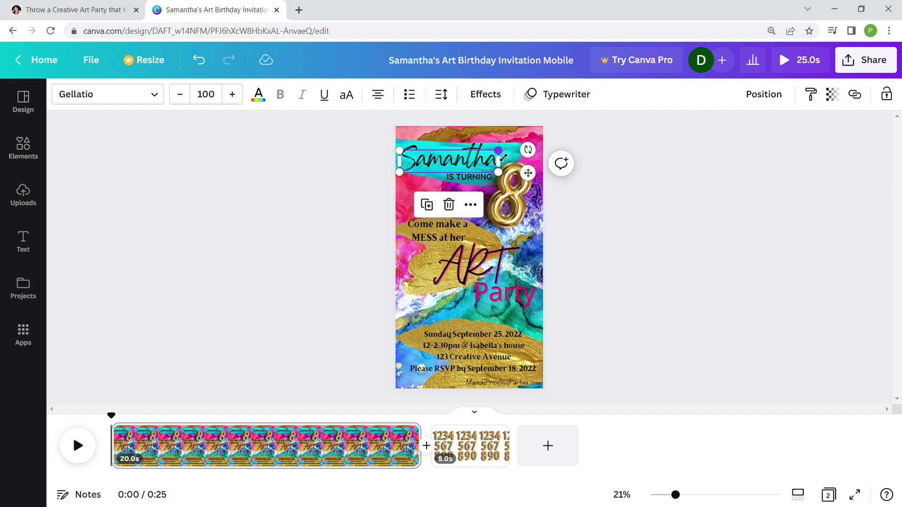
pyautogui.moveTo(499, 150); pyautogui.dragTo(517, 156)
pyautogui.click(580, 189)
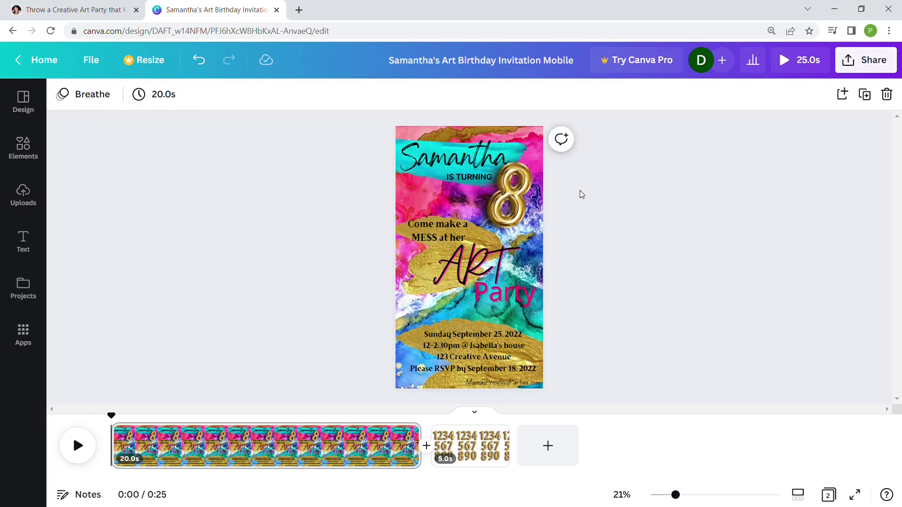
pyautogui.click(199, 60)
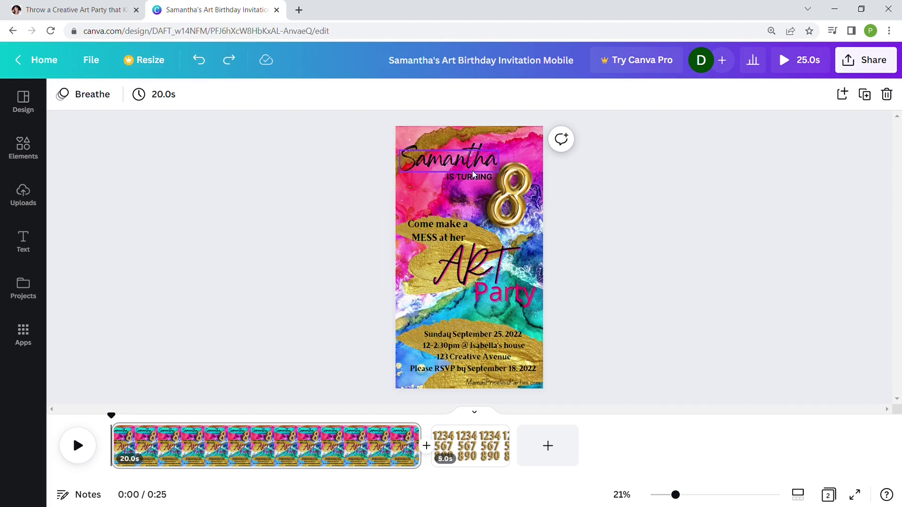
pyautogui.click(228, 60)
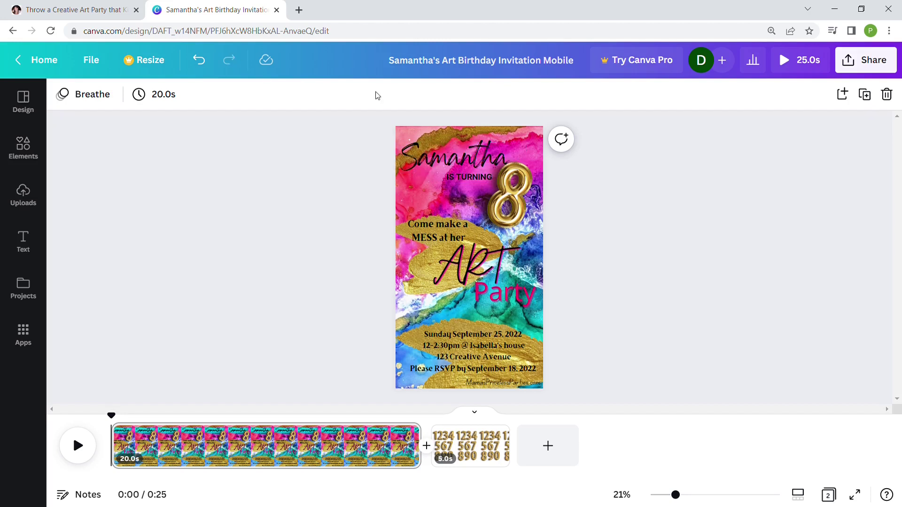
pyautogui.click(499, 154)
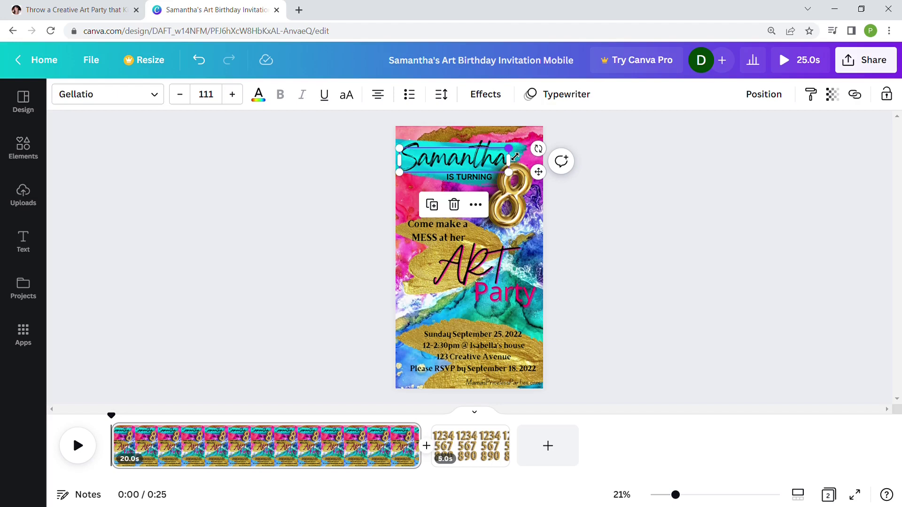
pyautogui.moveTo(515, 156); pyautogui.dragTo(508, 161)
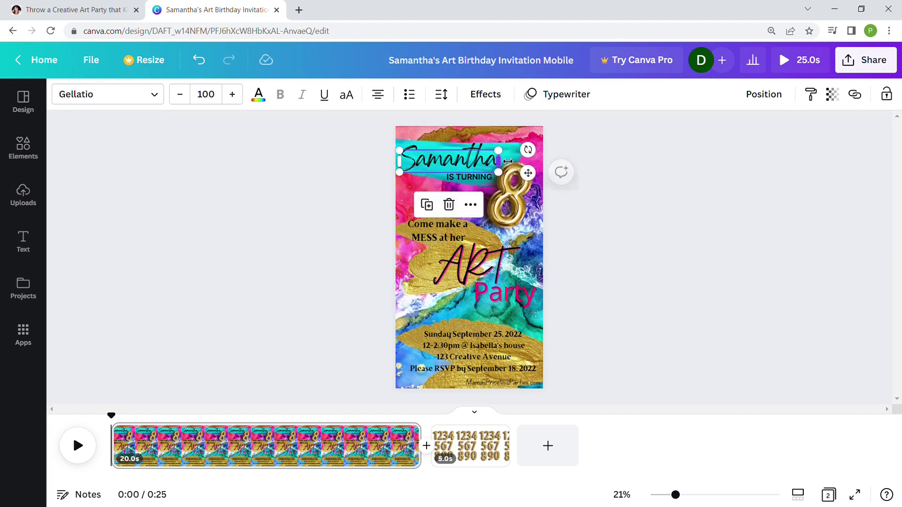
pyautogui.click(593, 187)
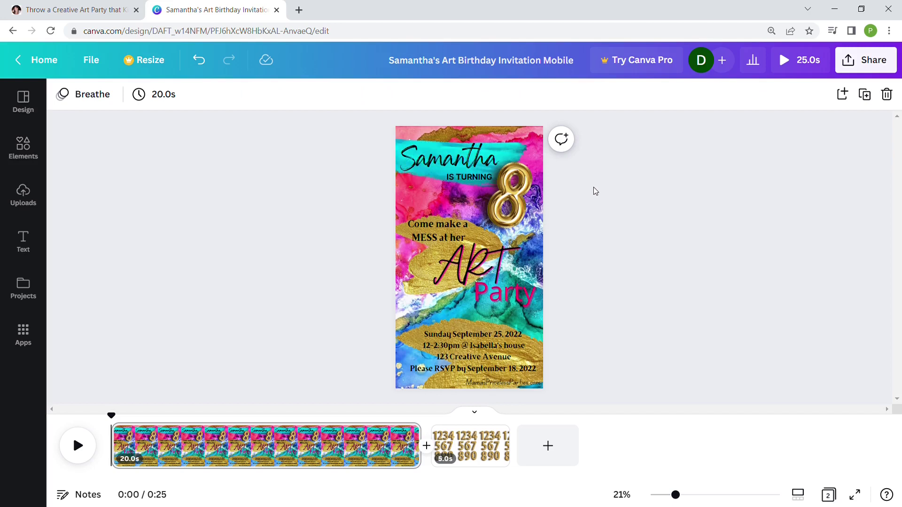
# Delete the gold 8 balloon and paste the gold 1 and 2 balloons from page 2 onto page 1
pyautogui.click(512, 194)
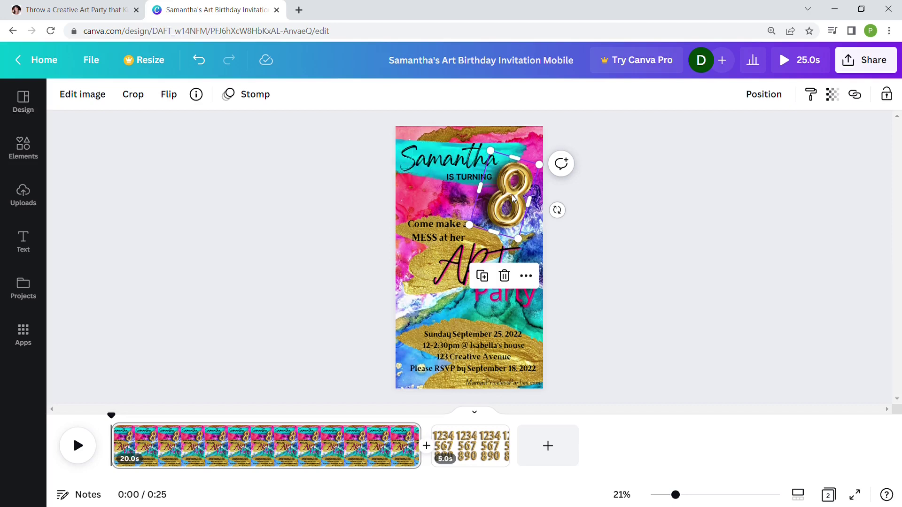
pyautogui.press('Delete')
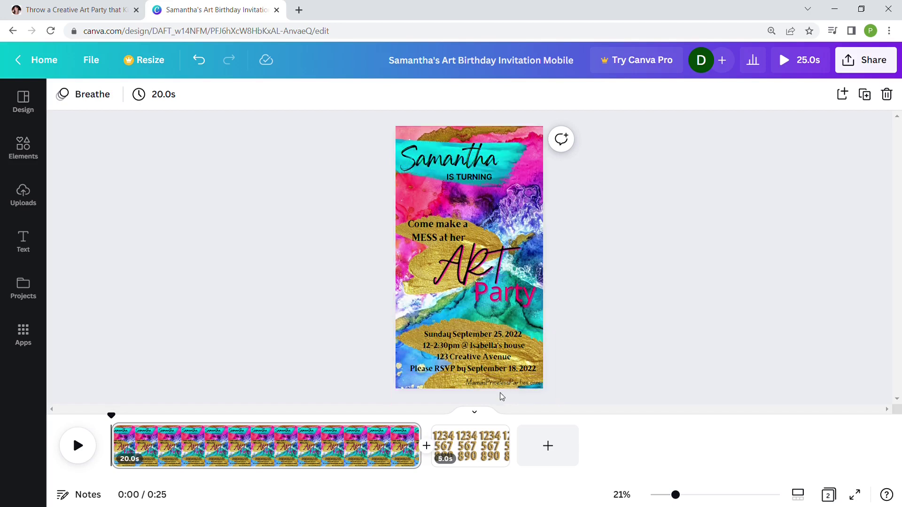
pyautogui.click(469, 444)
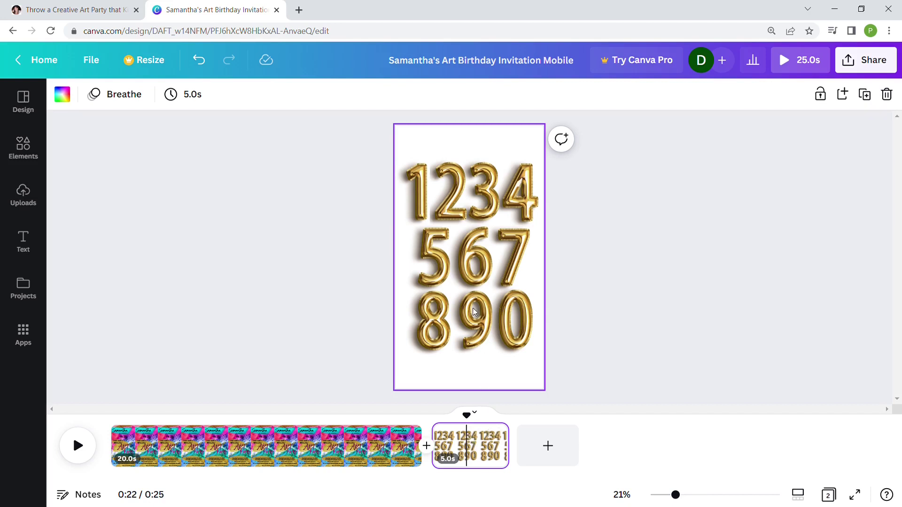
pyautogui.click(421, 193)
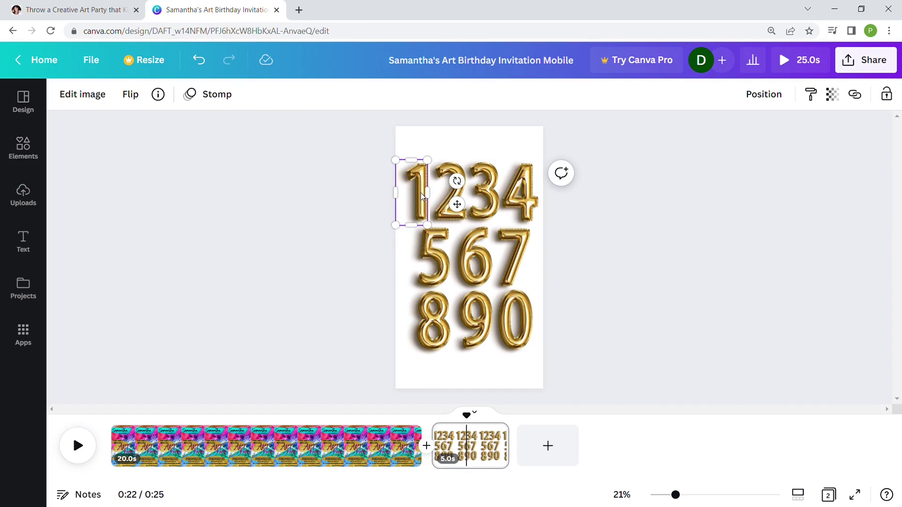
pyautogui.keyDown('shift'); pyautogui.click(441, 192); pyautogui.keyUp('shift')
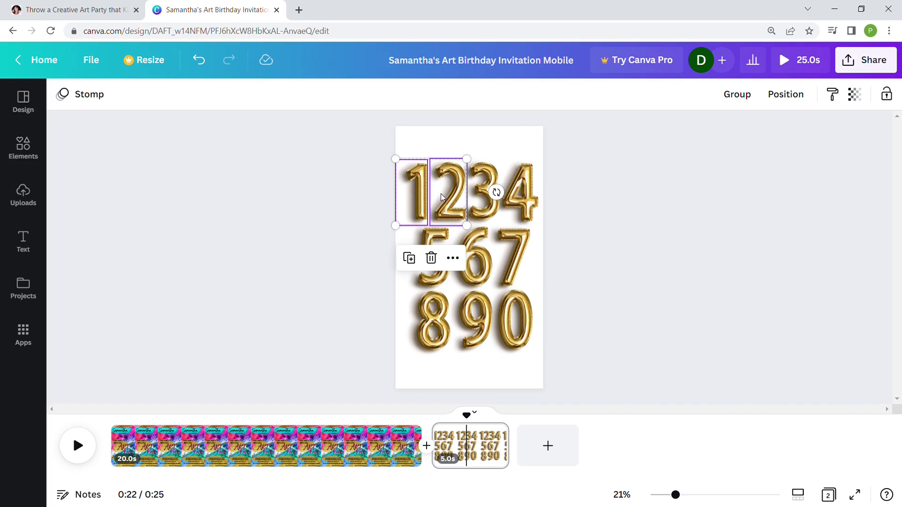
pyautogui.click(270, 448)
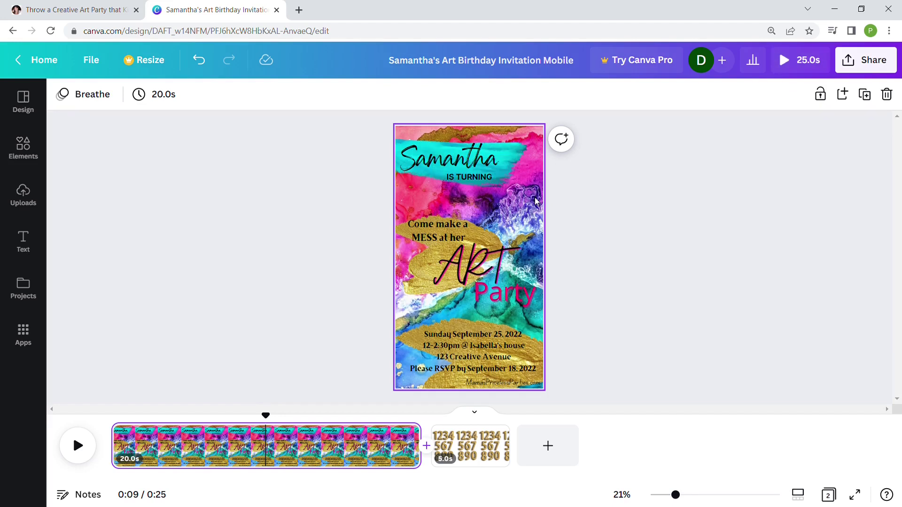
pyautogui.hotkey('ctrl', 'v')
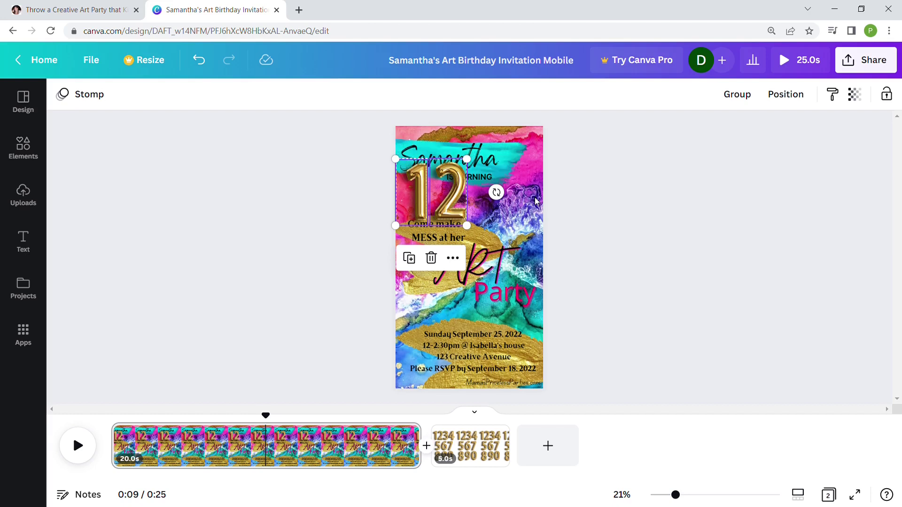
# Group the 1 and 2 balloons into a 12 and place it sized beside IS TURNING
pyautogui.click(536, 201)
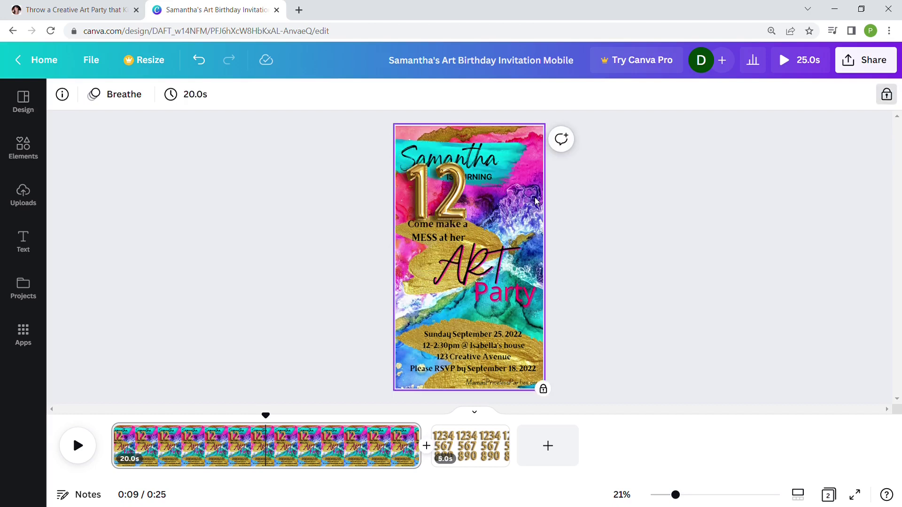
pyautogui.scroll(1, 536, 201)
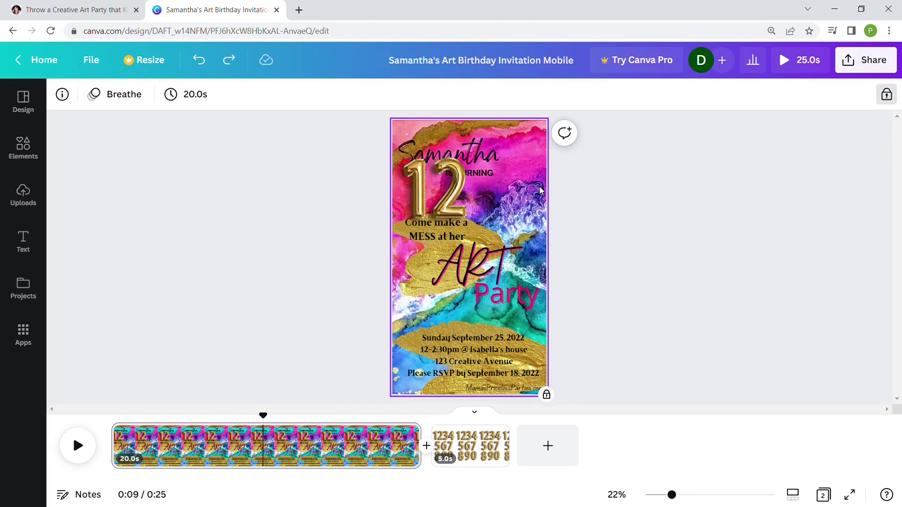
pyautogui.click(457, 193)
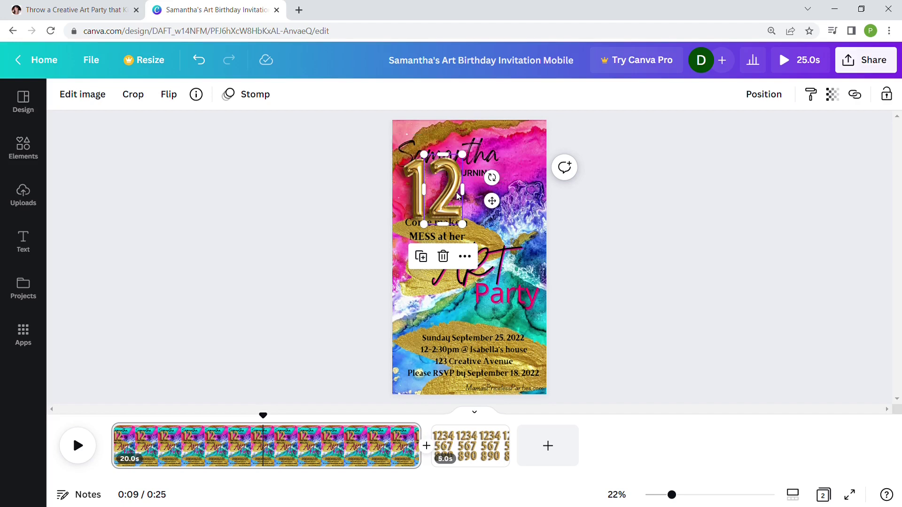
pyautogui.keyDown('shift'); pyautogui.click(413, 185); pyautogui.keyUp('shift')
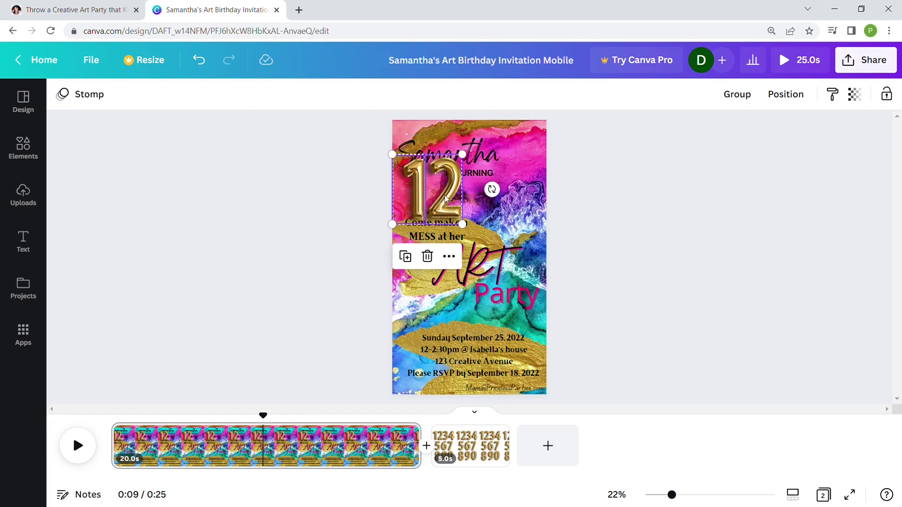
pyautogui.click(737, 94)
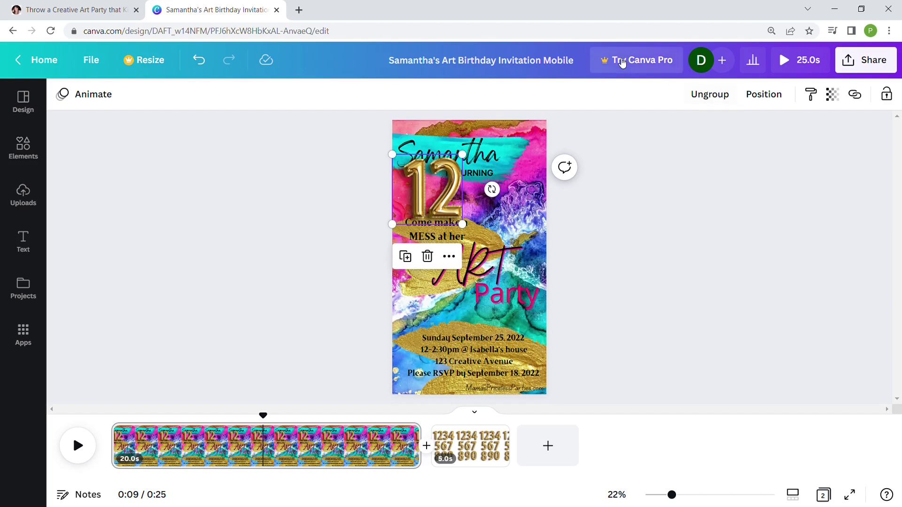
pyautogui.moveTo(451, 184); pyautogui.dragTo(506, 205)
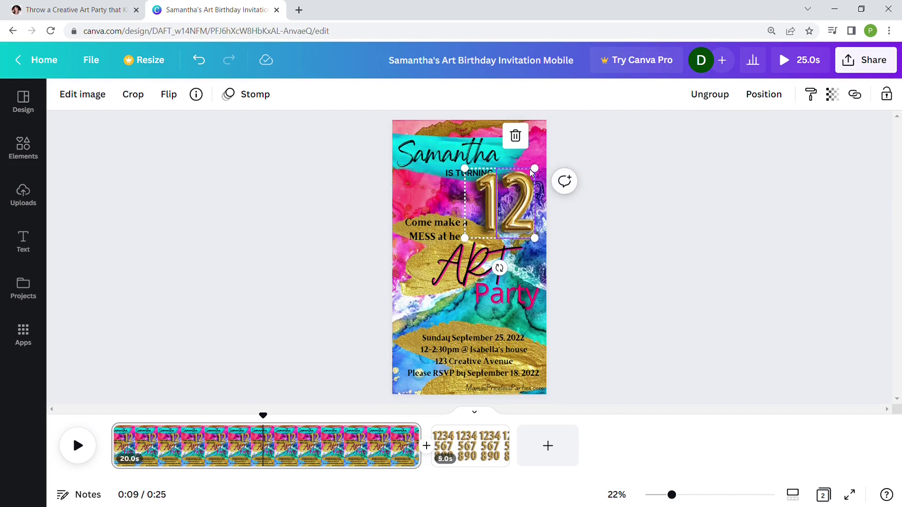
pyautogui.moveTo(543, 174); pyautogui.dragTo(523, 206)
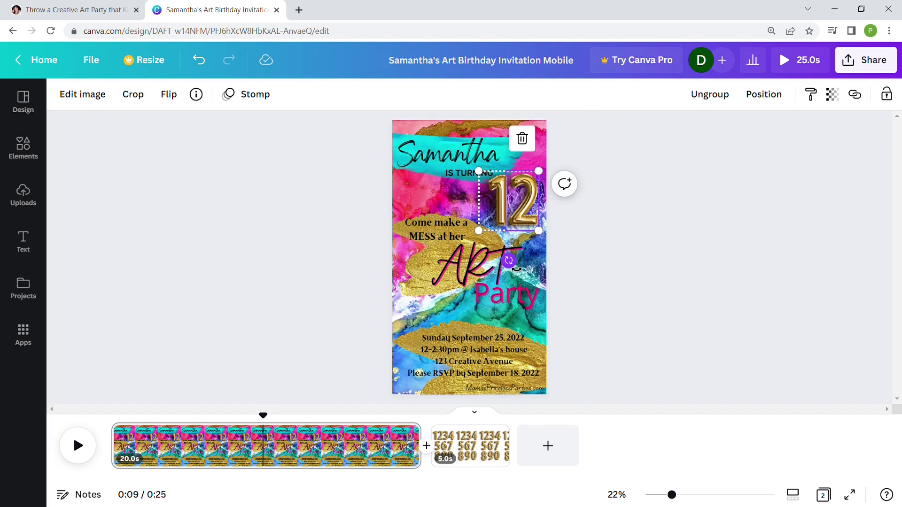
# Rotate the gold 12 balloon about 13° and enlarge it slightly
pyautogui.moveTo(517, 270); pyautogui.dragTo(499, 270)
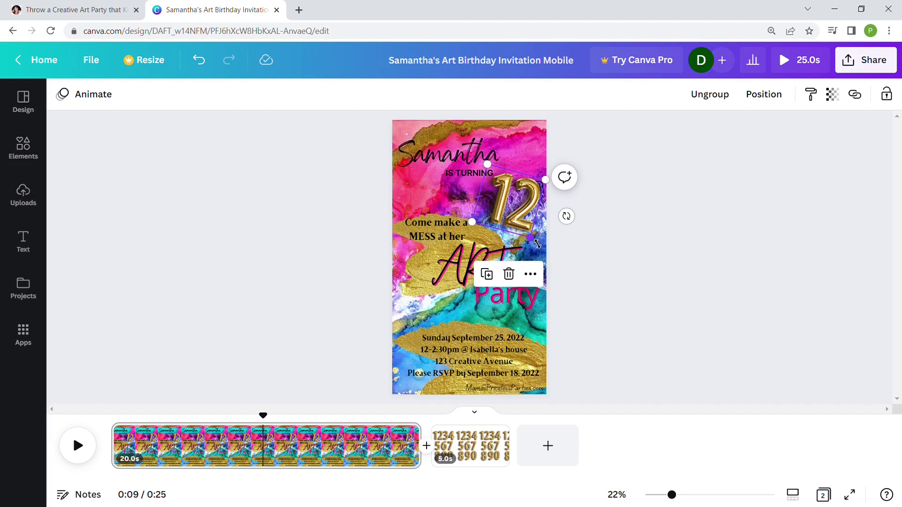
pyautogui.moveTo(538, 245); pyautogui.dragTo(542, 249)
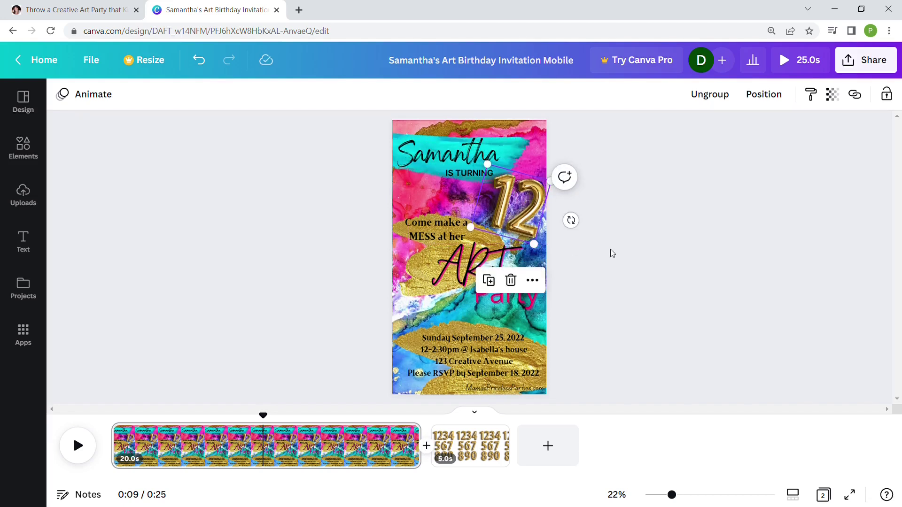
pyautogui.click(611, 249)
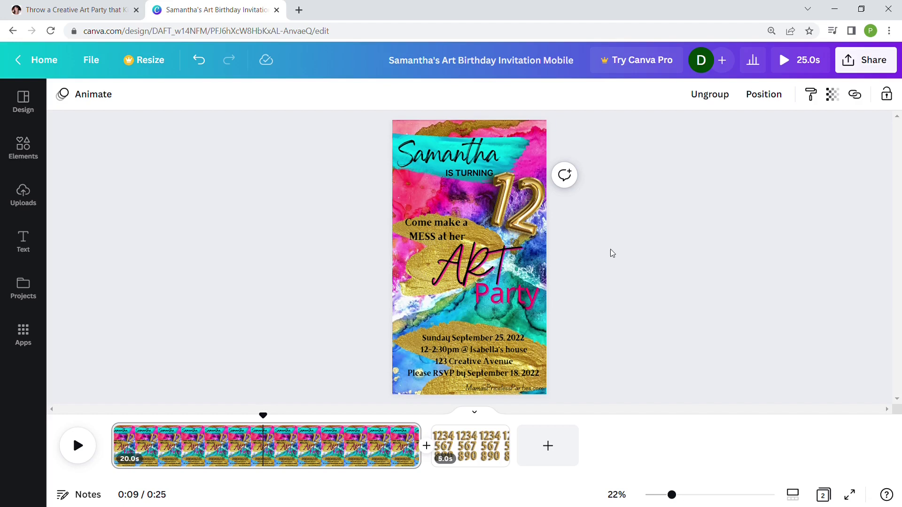
pyautogui.press('Tab')
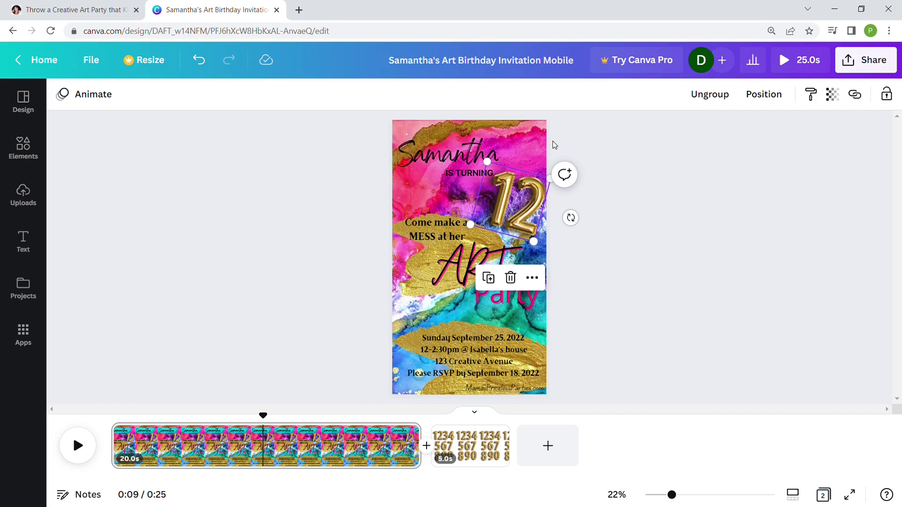
# Enlarge the name title at the top of the invitation
pyautogui.click(540, 137)
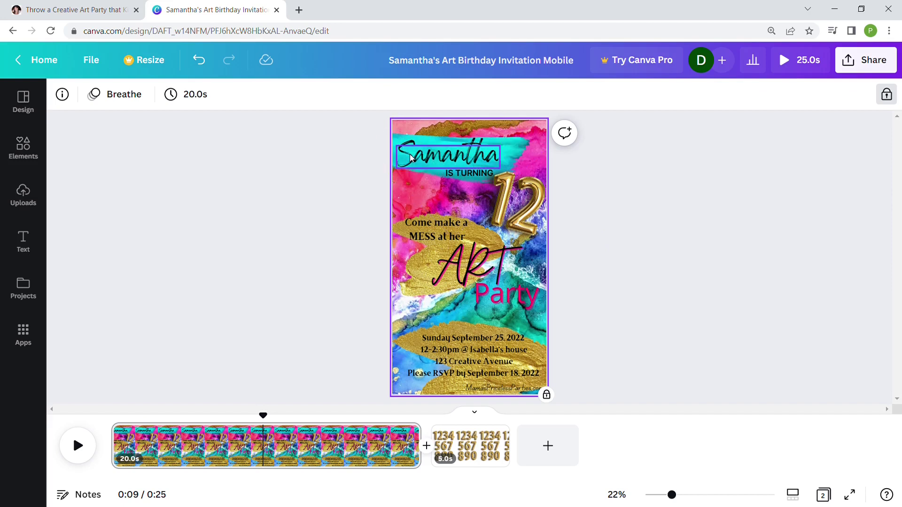
pyautogui.click(425, 159)
pyautogui.moveTo(502, 146); pyautogui.dragTo(525, 149)
pyautogui.click(621, 175)
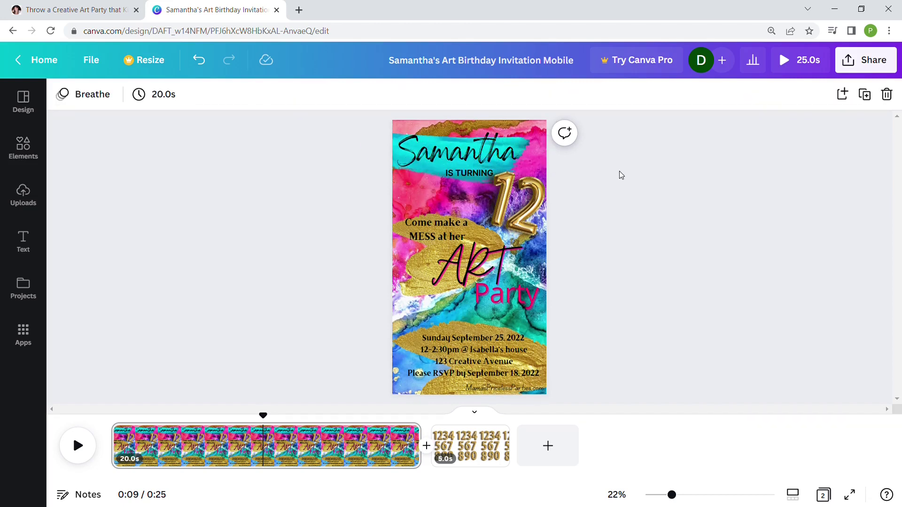
# Shrink the tilted 12 balloon slightly to about 421 × 418
pyautogui.click(498, 176)
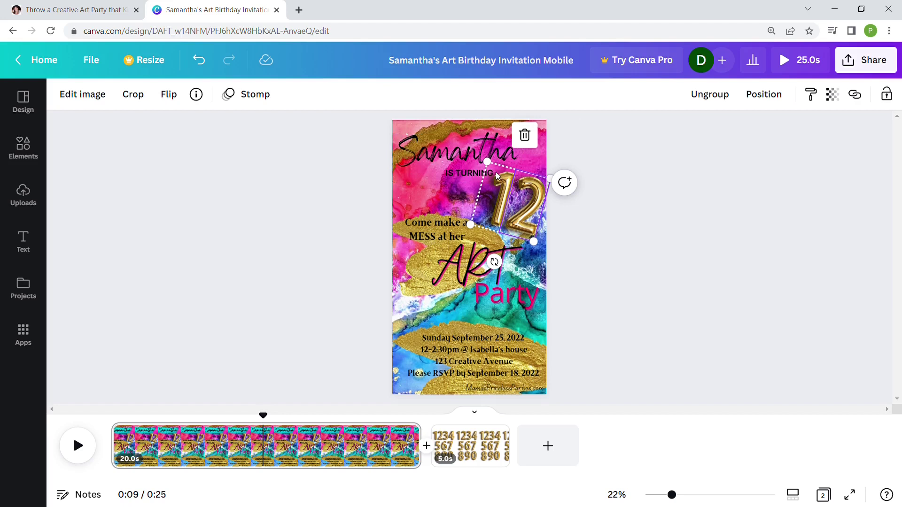
pyautogui.moveTo(496, 169); pyautogui.dragTo(496, 172)
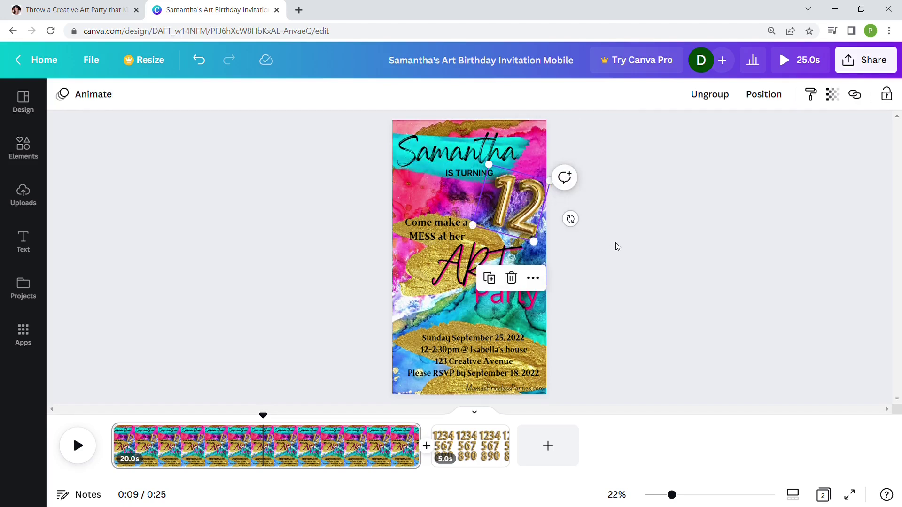
pyautogui.click(602, 235)
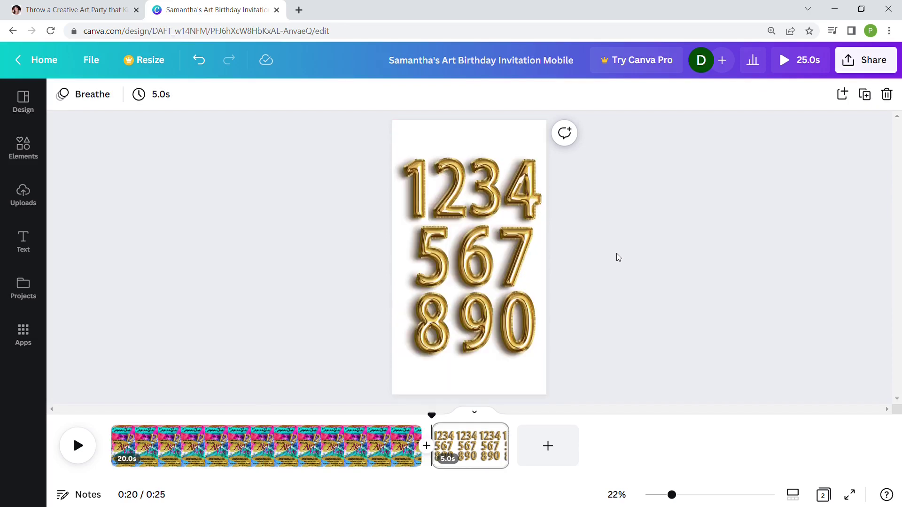
# Change the party date to October and the time to 3:30-5pm
pyautogui.scroll(-3, 617, 254)
pyautogui.scroll(3, 619, 258)
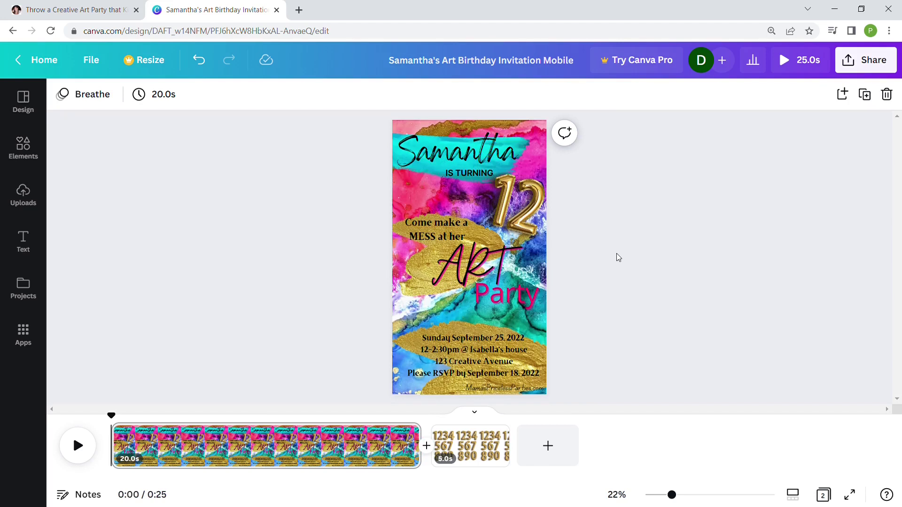
pyautogui.click(475, 352)
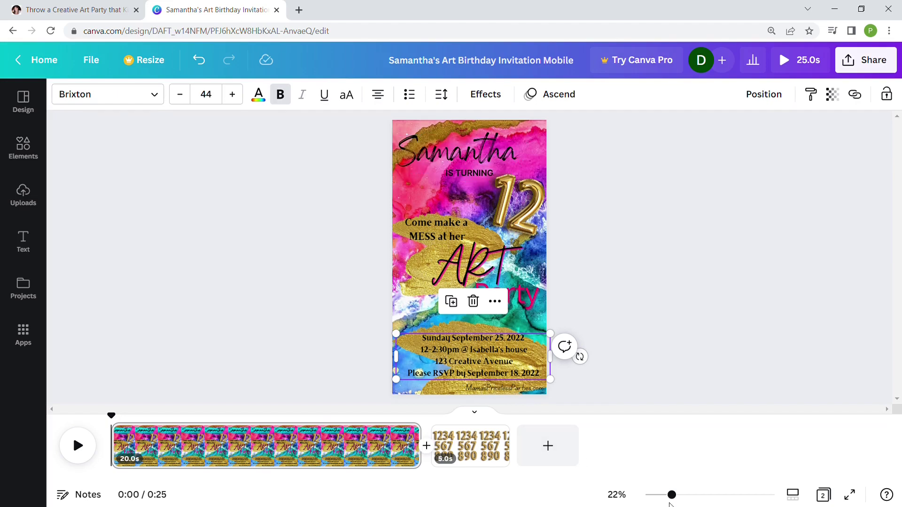
pyautogui.moveTo(673, 496); pyautogui.dragTo(708, 497)
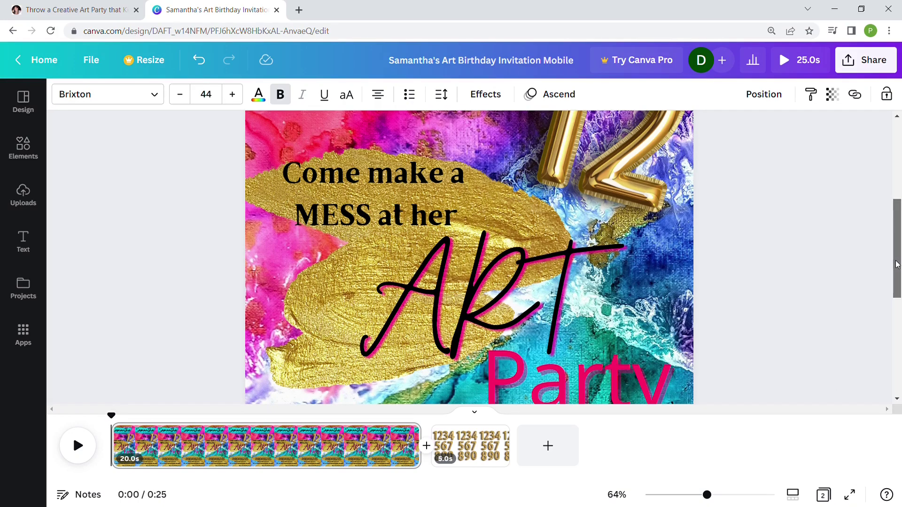
pyautogui.moveTo(897, 265); pyautogui.dragTo(900, 362)
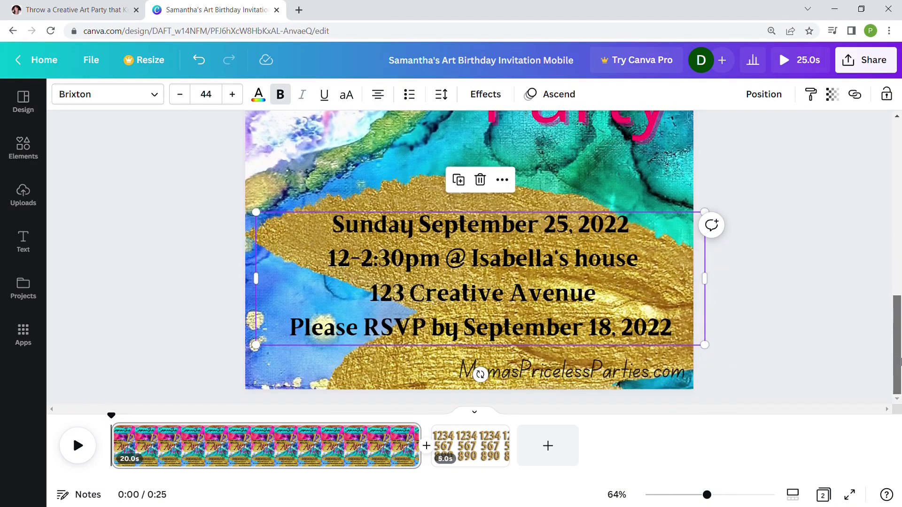
pyautogui.doubleClick(429, 231)
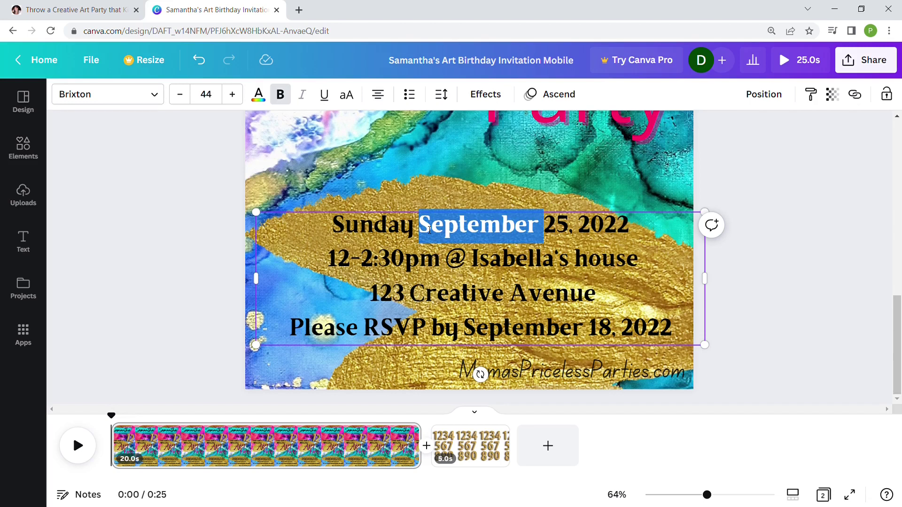
pyautogui.write('Octobe')
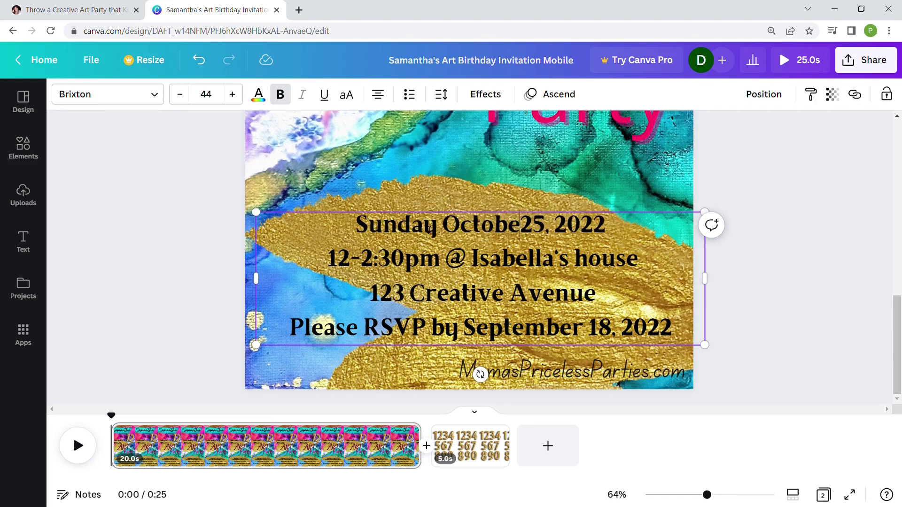
pyautogui.write('r')
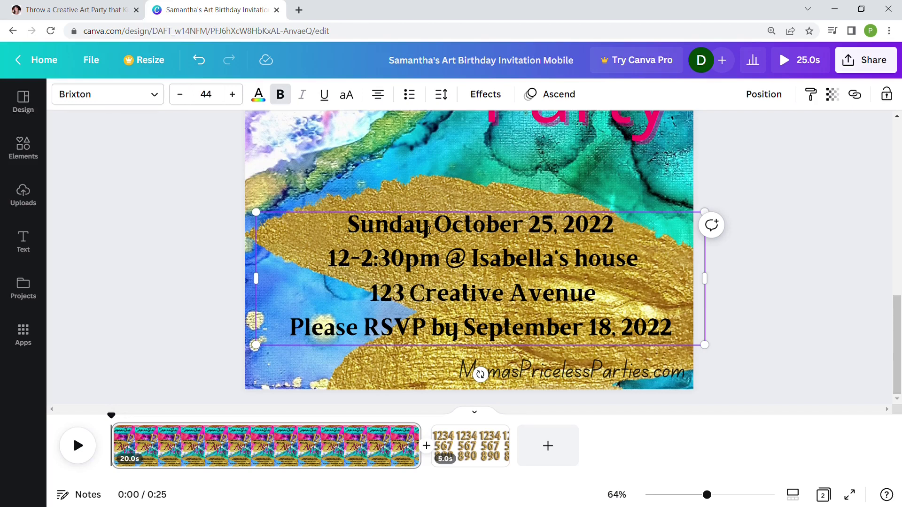
pyautogui.moveTo(335, 268)
pyautogui.mouseDown()
pyautogui.moveTo(440, 268)
pyautogui.moveTo(347, 269)
pyautogui.mouseUp()
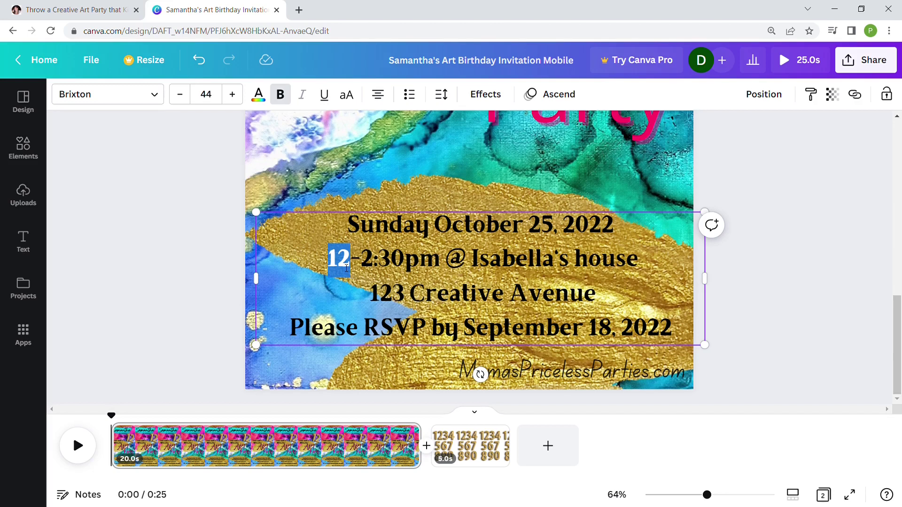
pyautogui.write('3:30')
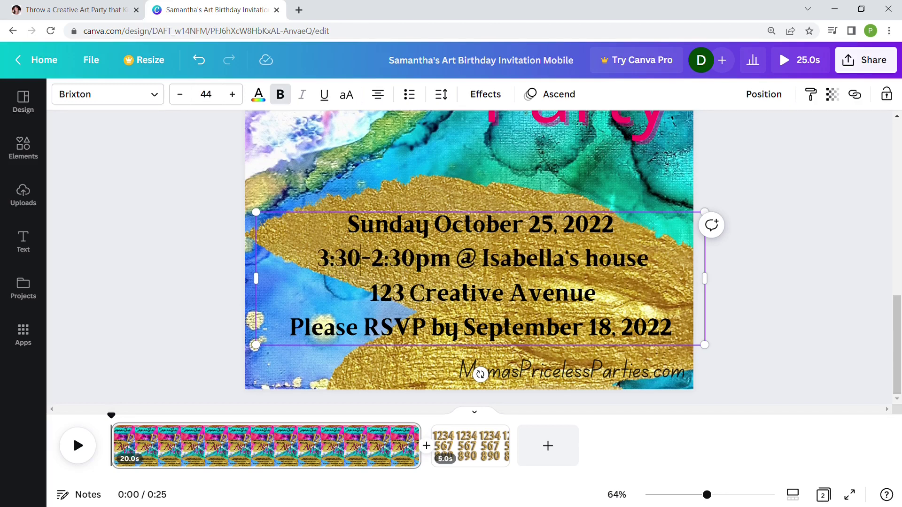
pyautogui.moveTo(372, 259); pyautogui.dragTo(413, 260)
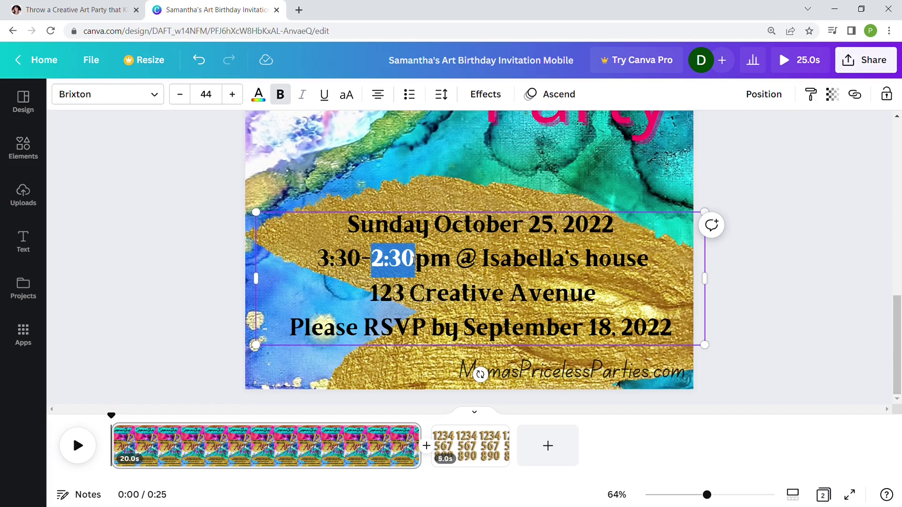
pyautogui.write('5')
# Put the child's name in the address line and change the RSVP month to October
pyautogui.moveTo(475, 262); pyautogui.dragTo(555, 257)
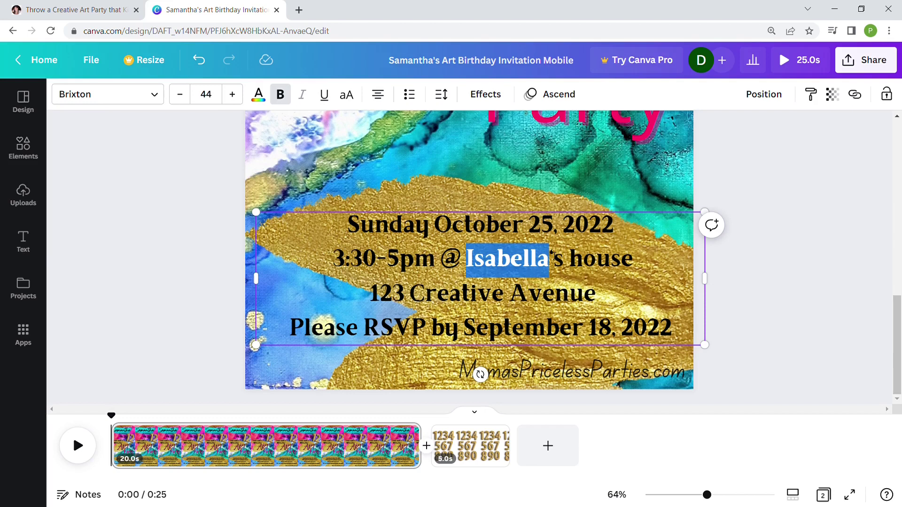
pyautogui.write('Samantha')
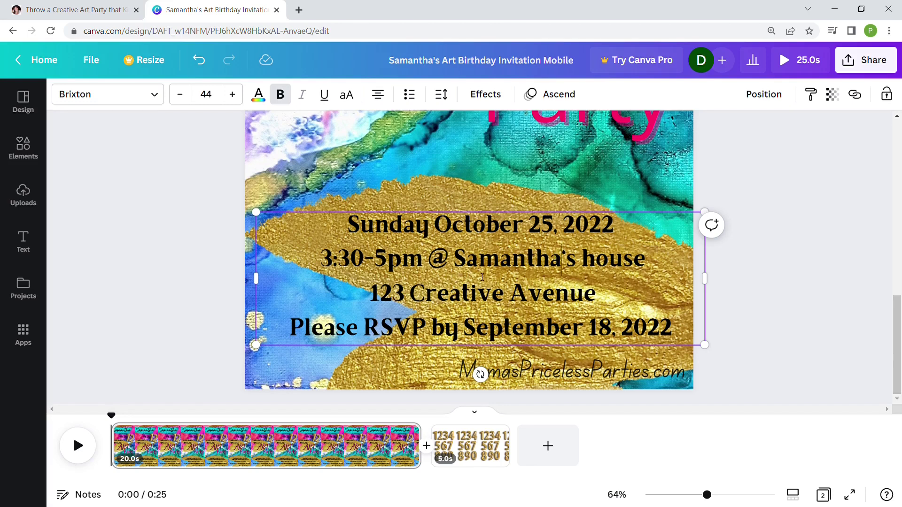
pyautogui.doubleClick(473, 334)
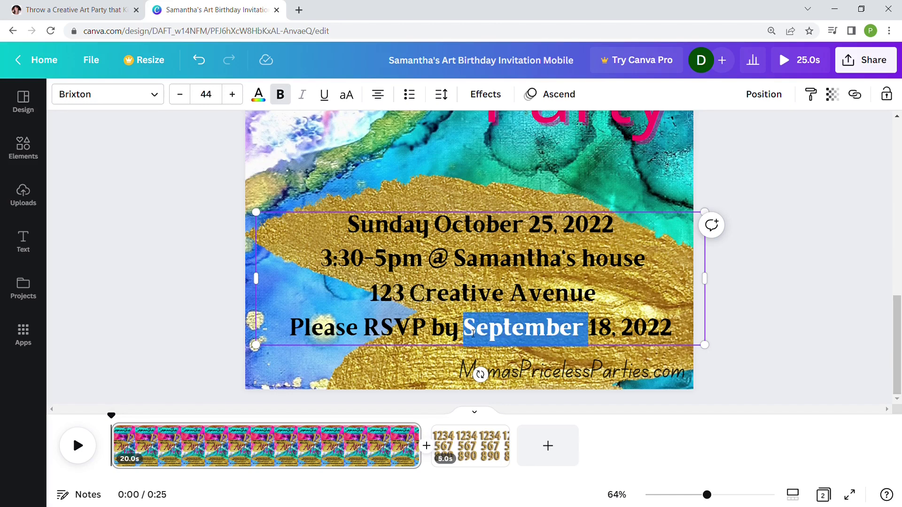
pyautogui.write('October')
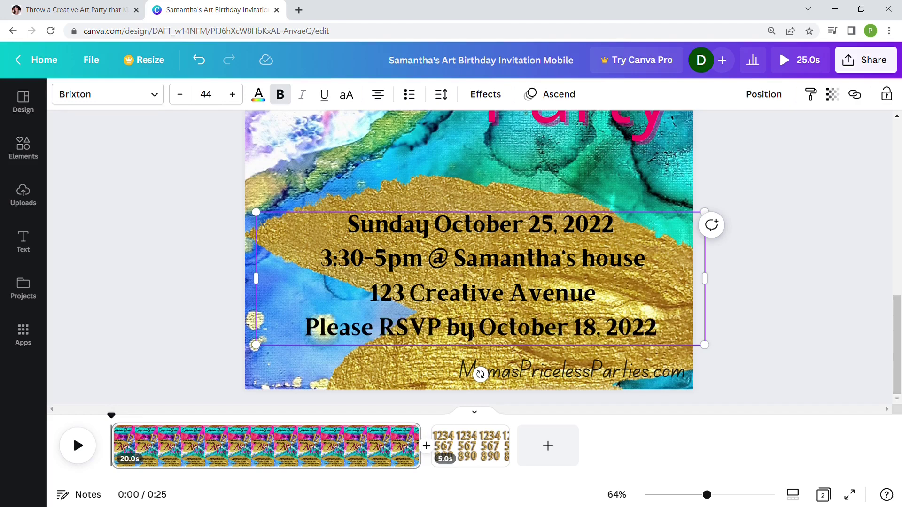
pyautogui.click(788, 261)
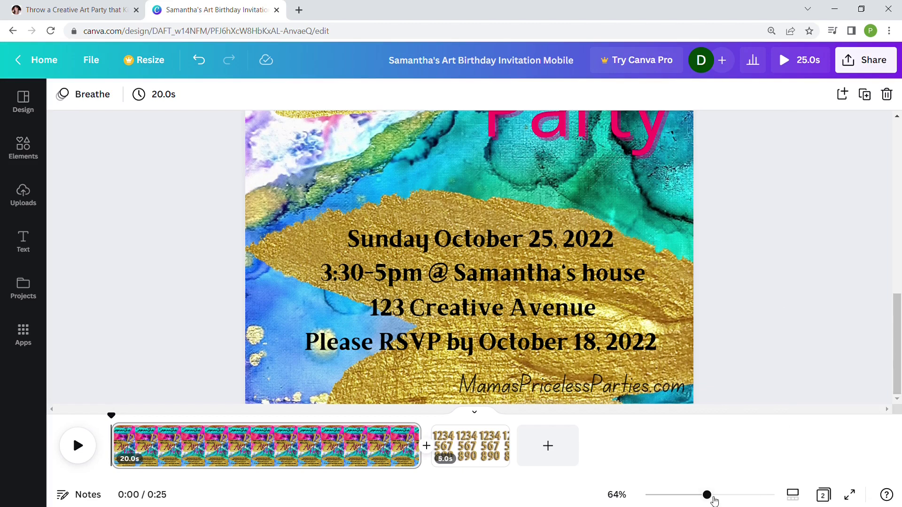
# Delete the gold balloon numbers page and lock the remaining 20-second invitation page
pyautogui.moveTo(714, 500); pyautogui.dragTo(675, 501)
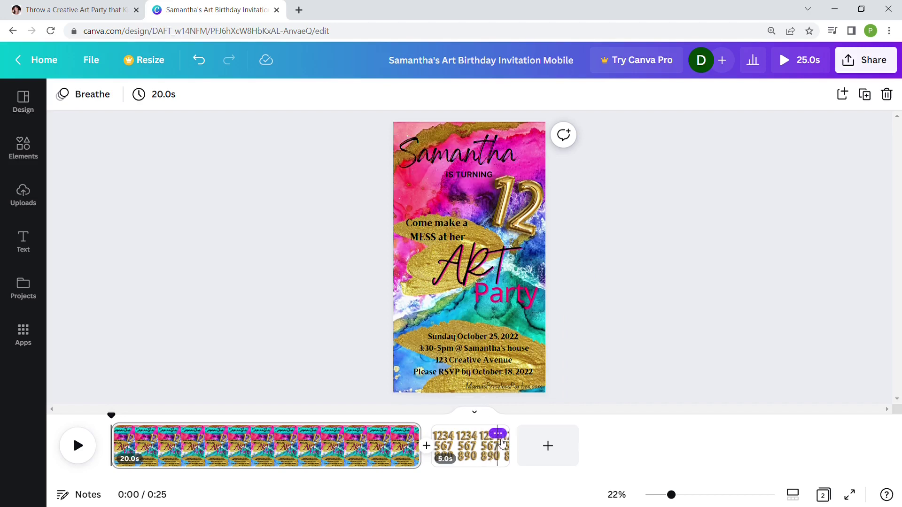
pyautogui.click(498, 434)
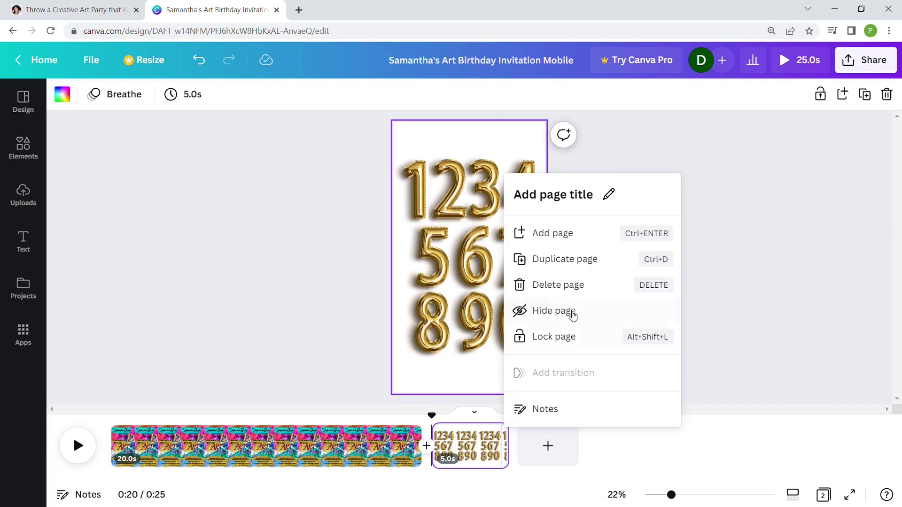
pyautogui.click(569, 287)
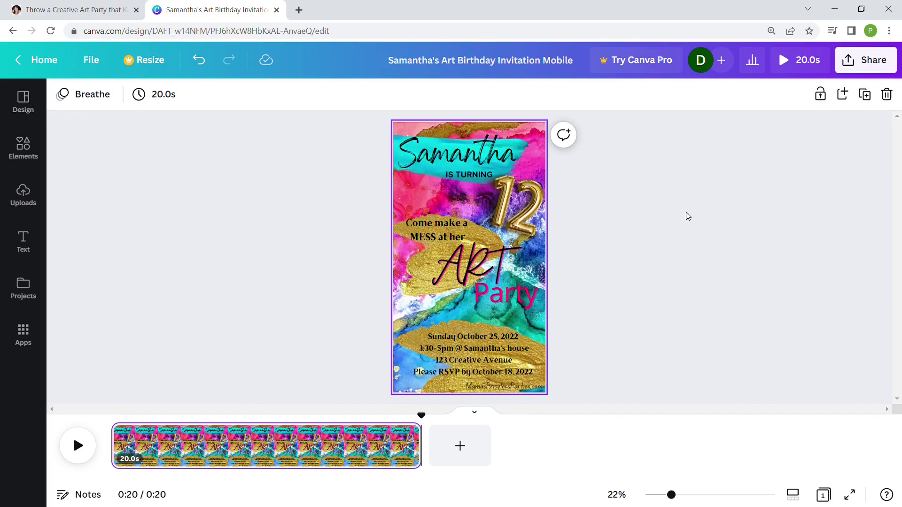
pyautogui.hotkey('alt', 'shift', 'l')
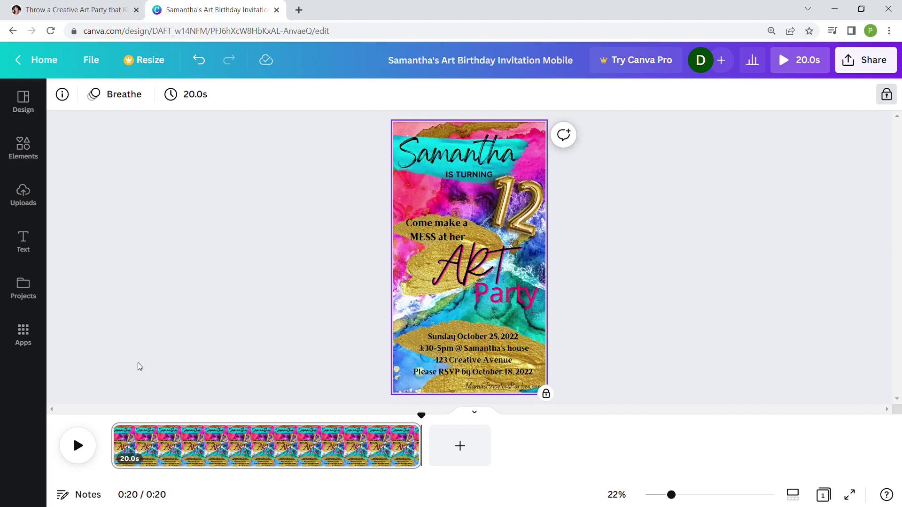
pyautogui.click(78, 446)
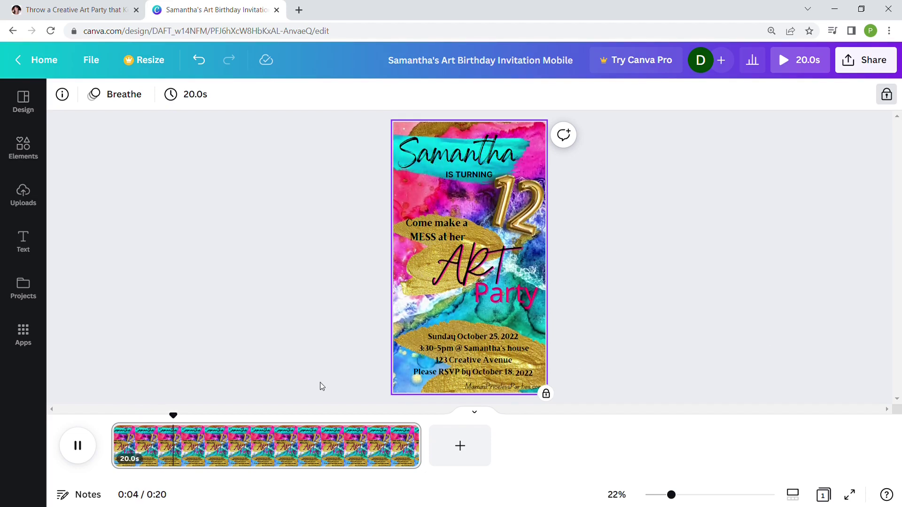
pyautogui.click(84, 447)
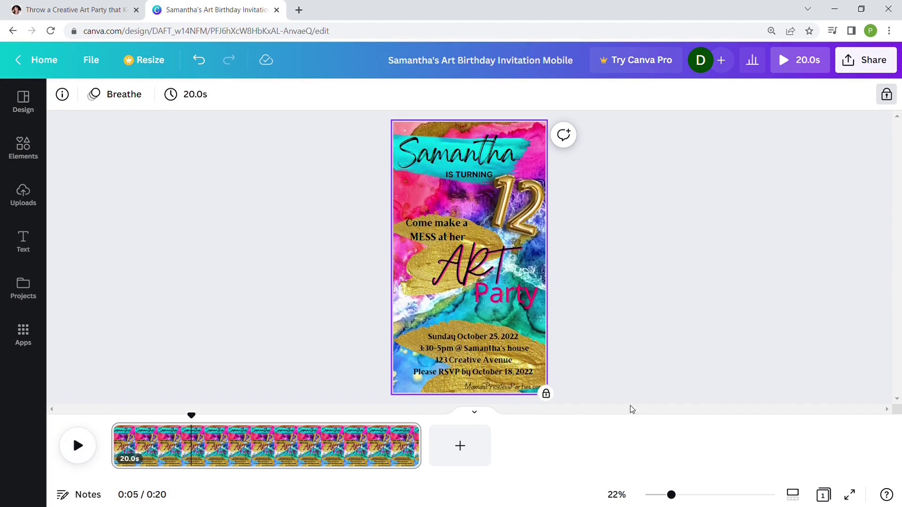
pyautogui.click(798, 55)
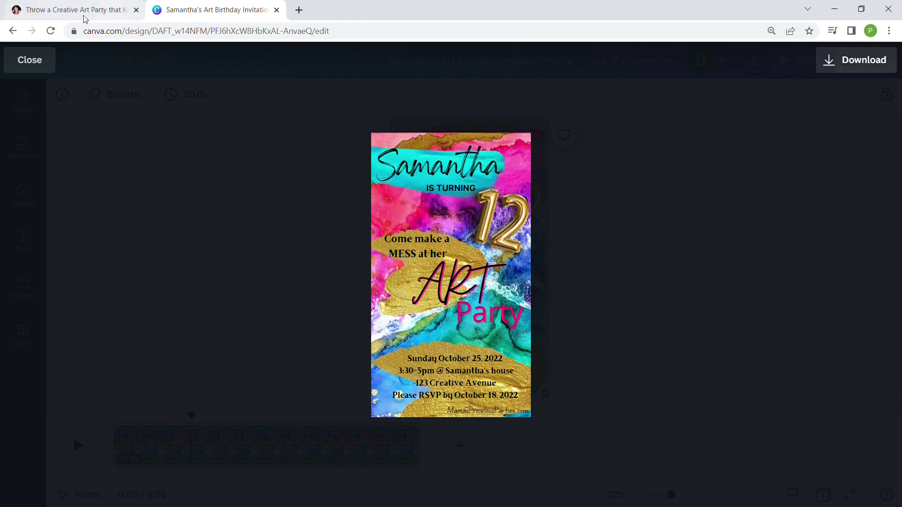
pyautogui.click(21, 66)
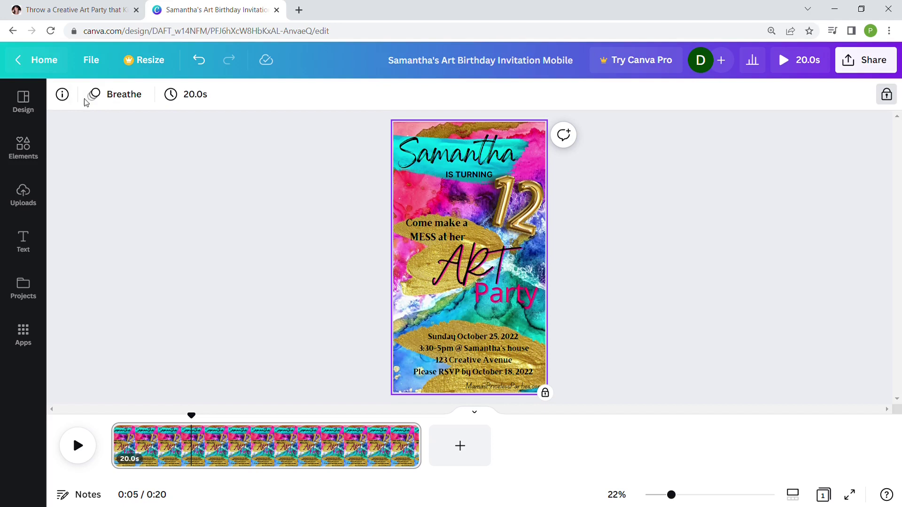
pyautogui.click(198, 97)
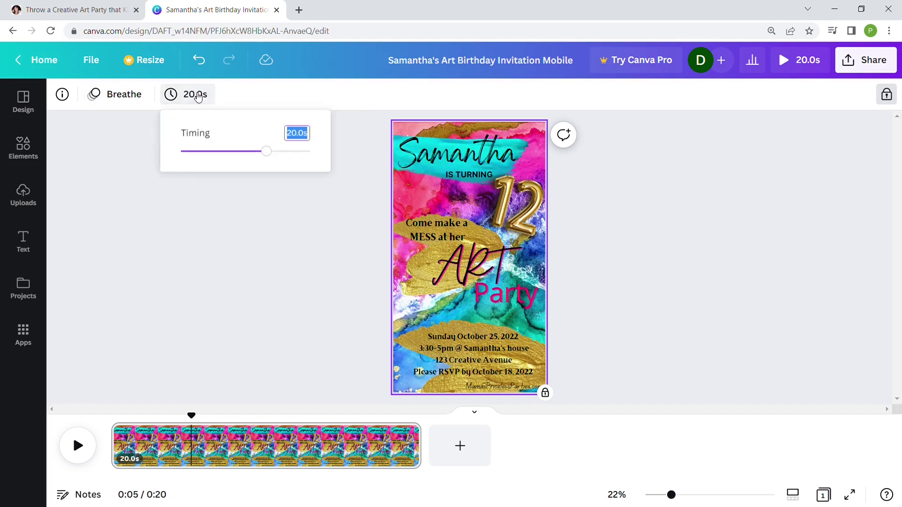
pyautogui.moveTo(272, 153)
pyautogui.mouseDown()
pyautogui.moveTo(301, 155)
pyautogui.moveTo(281, 153)
pyautogui.mouseUp()
pyautogui.click(274, 202)
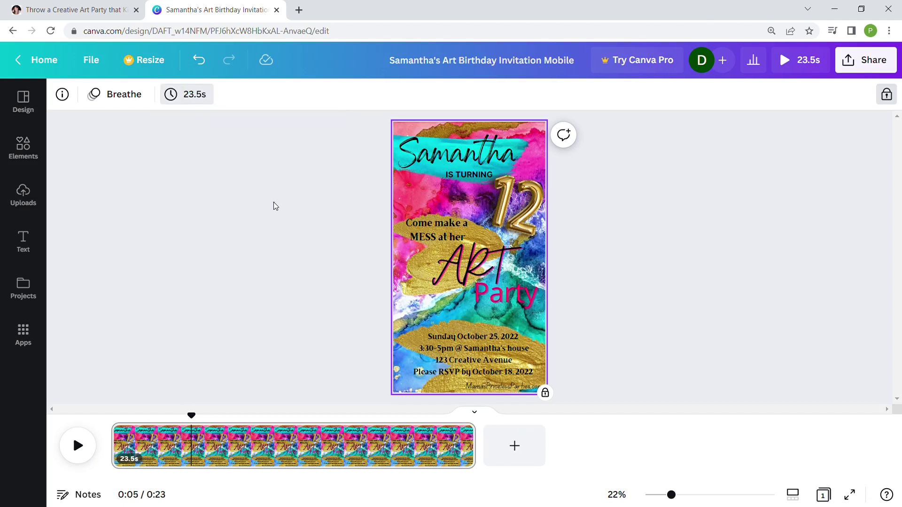
pyautogui.click(202, 63)
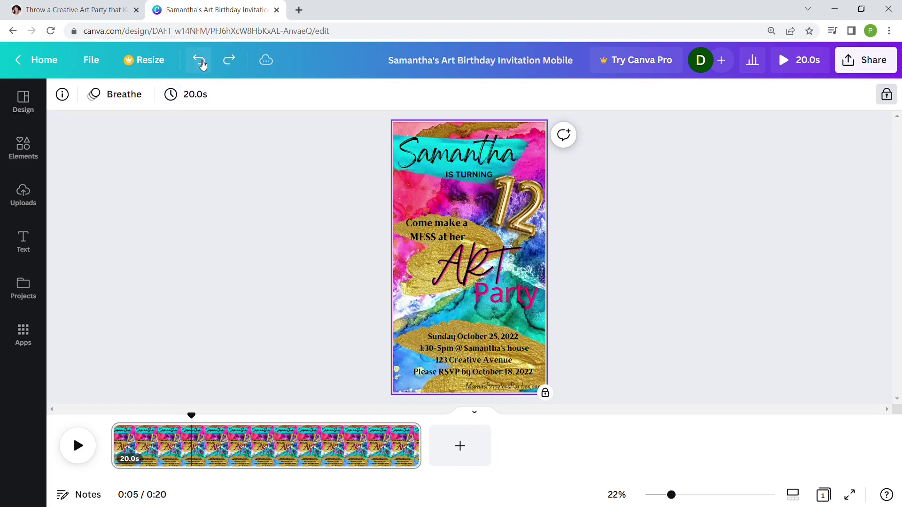
pyautogui.click(204, 64)
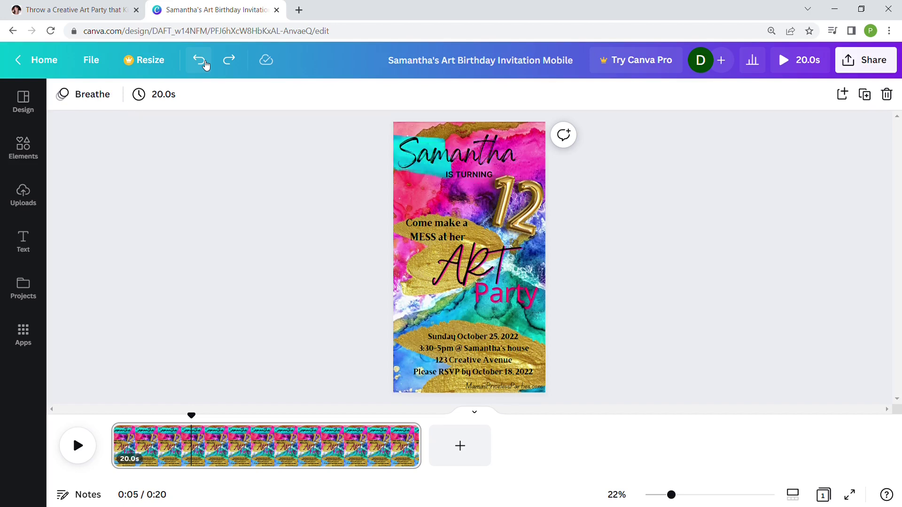
pyautogui.click(92, 60)
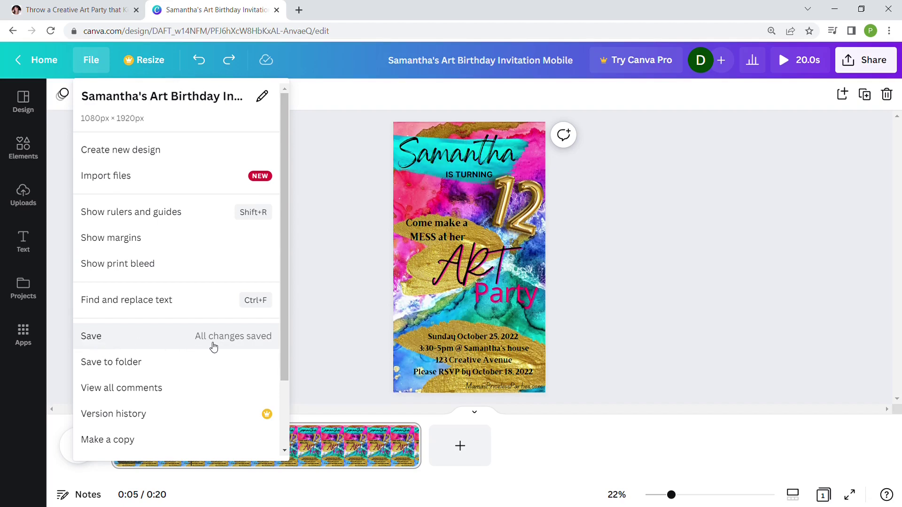
pyautogui.click(101, 338)
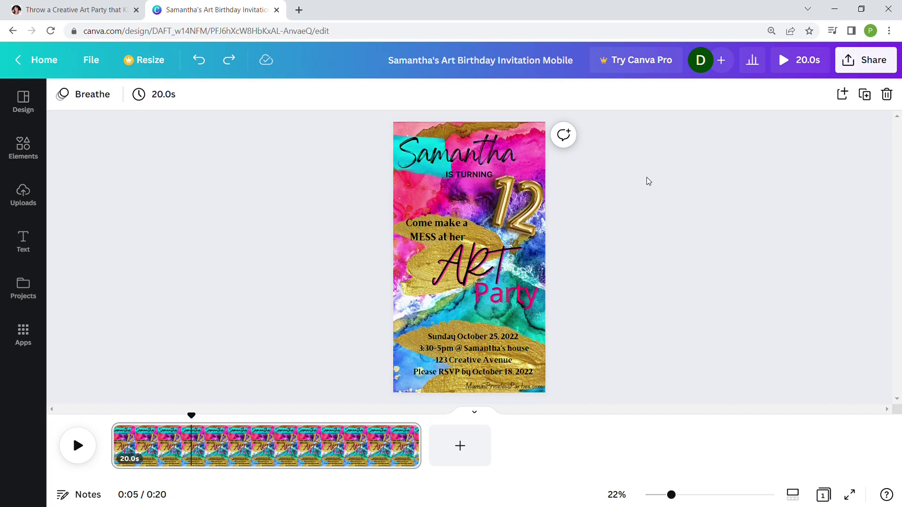
# Bring up the Share link to watch option for the invitation video
pyautogui.click(891, 71)
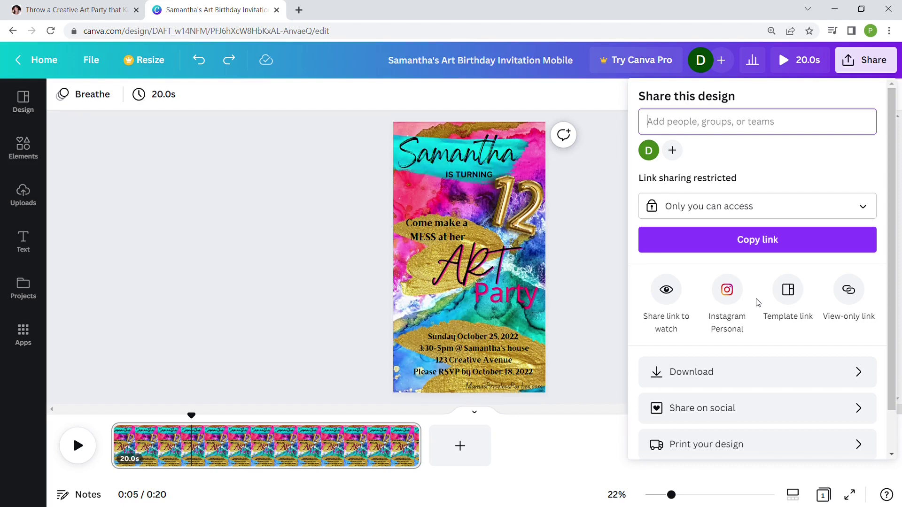
pyautogui.click(671, 292)
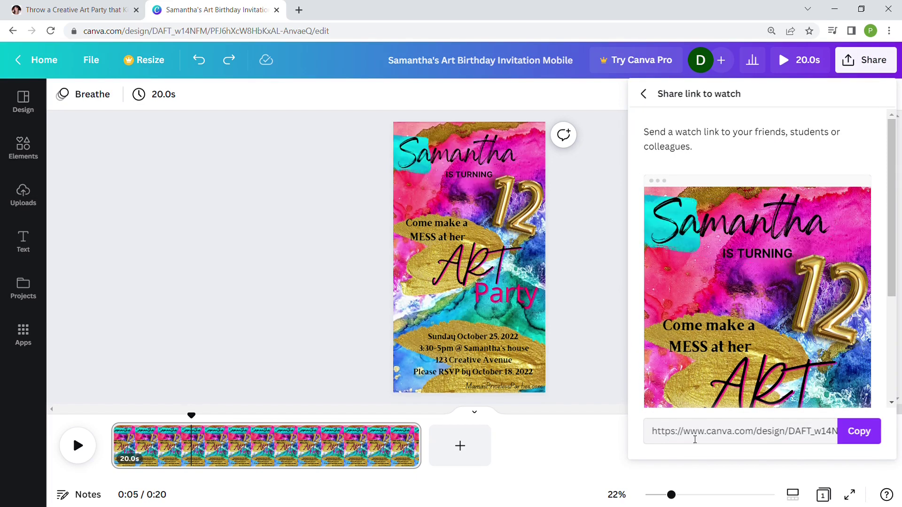